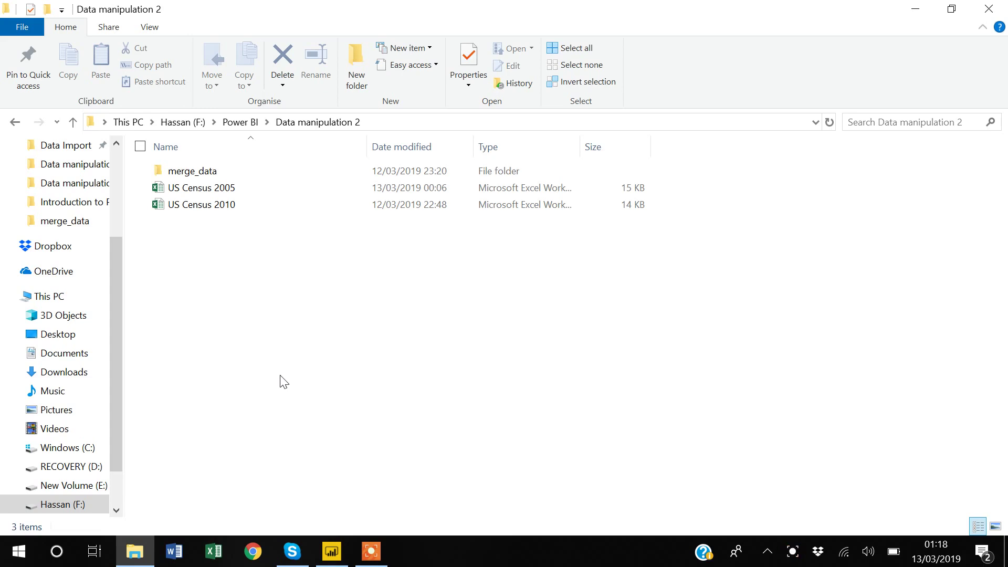
Open the US Census 2005 workbook from the Data manipulation 2 folder.
click(202, 192)
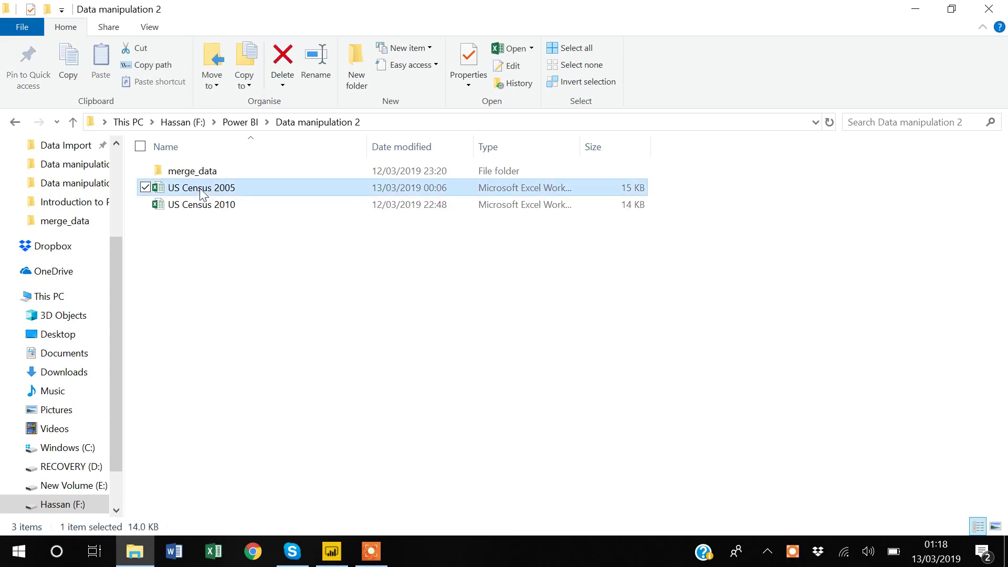
click(202, 206)
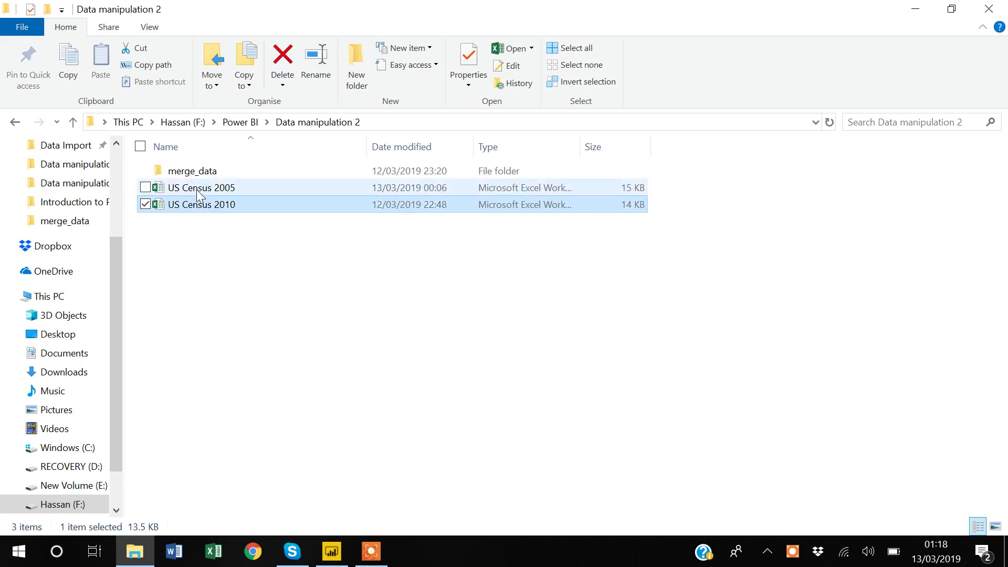
click(198, 190)
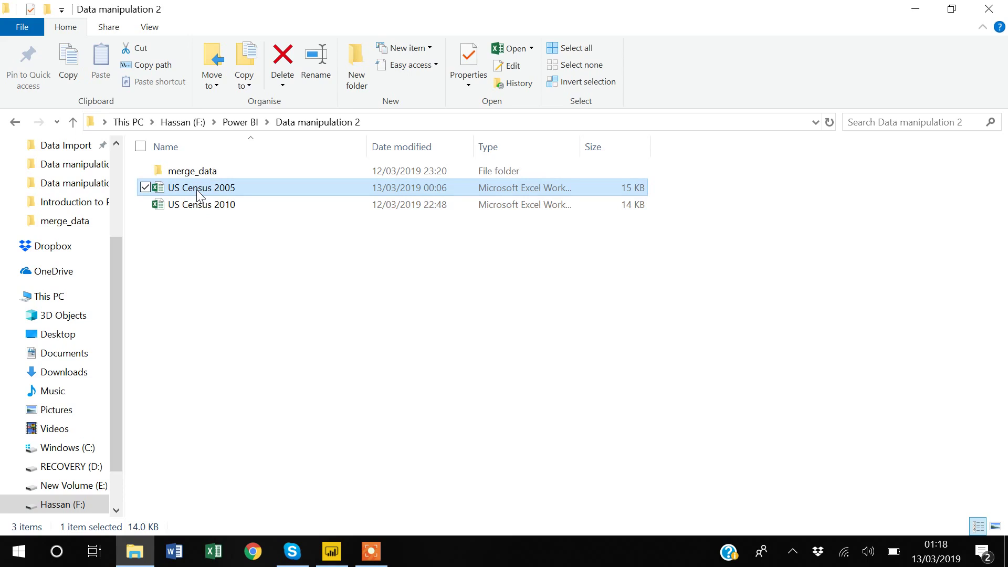
double_click(198, 190)
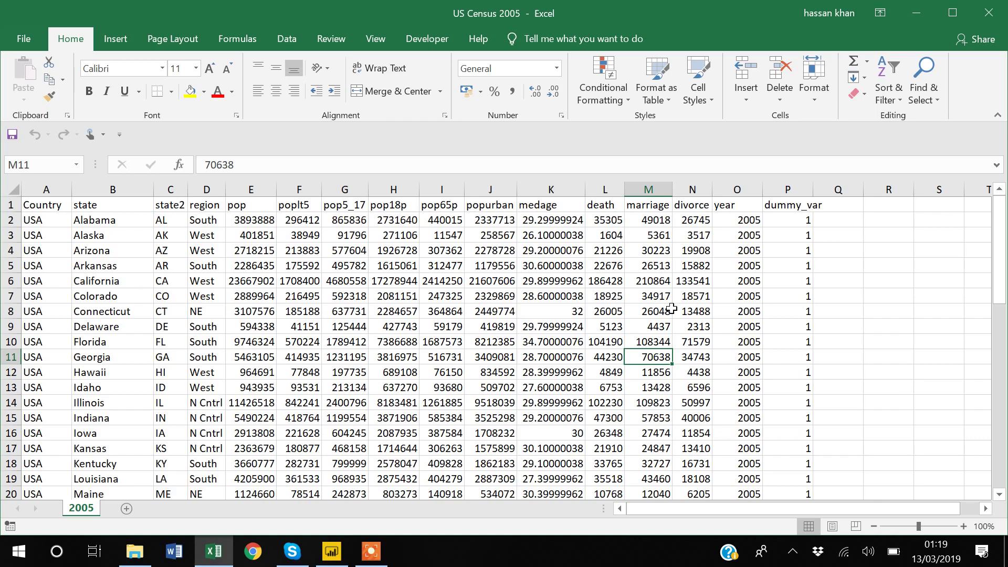
Examine the year and dummy_var columns of the 2005 sheet down to the last row, then return to the source folder.
click(750, 223)
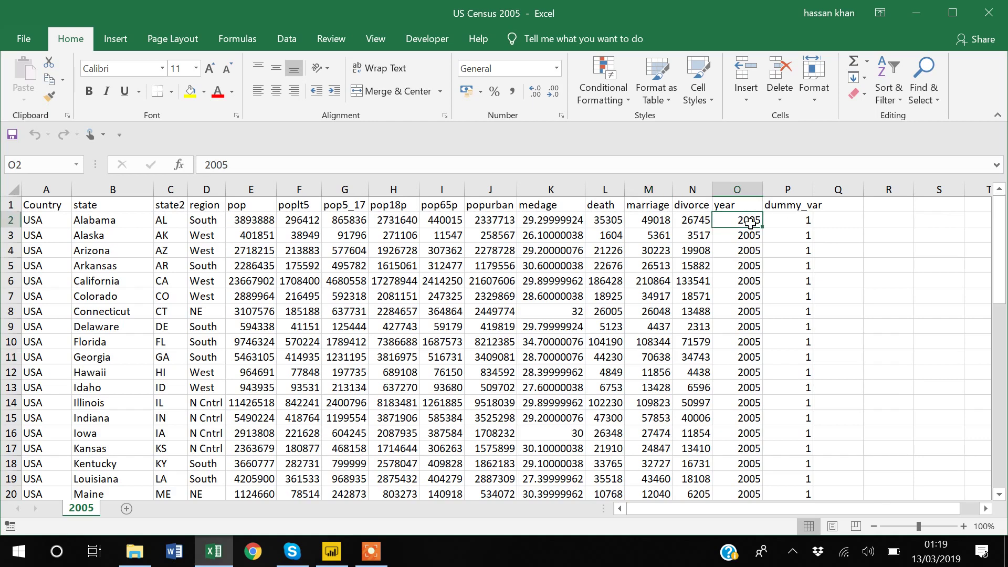
key(ctrl+Down)
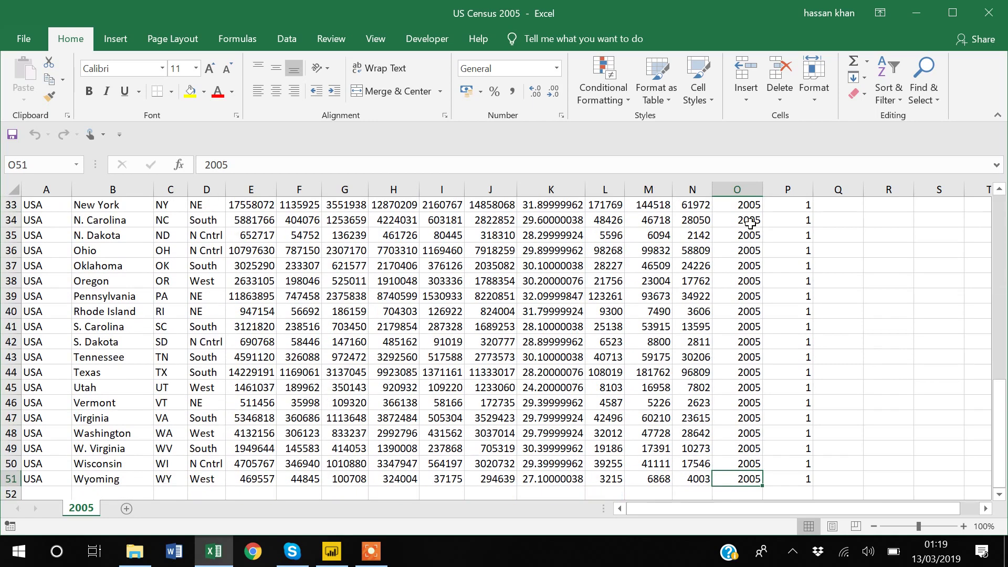
key(ctrl+Up)
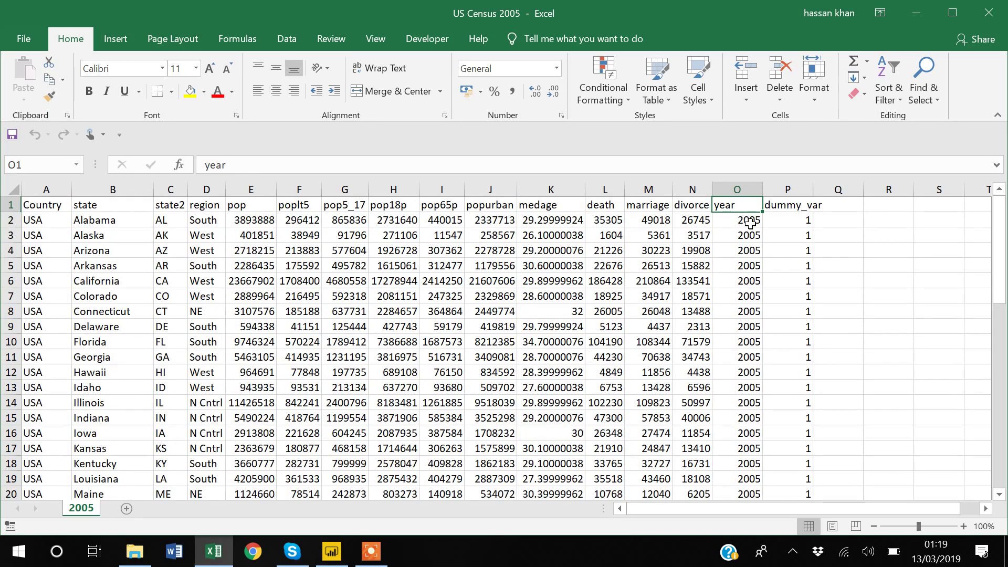
key(Right)
key(Down)
key(Down)
key(Down)
key(ctrl+Down)
key(ctrl+Up)
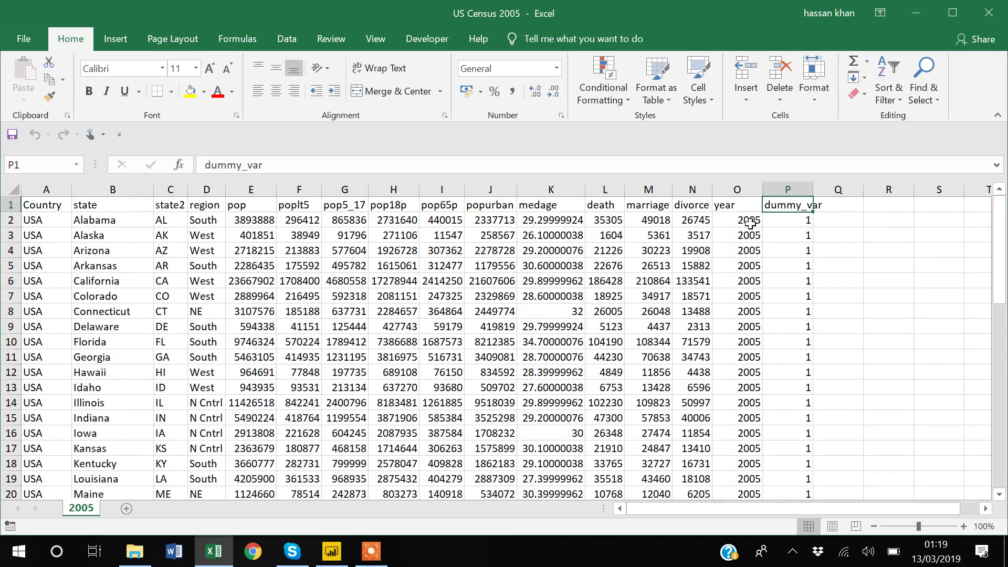
key(alt+Tab)
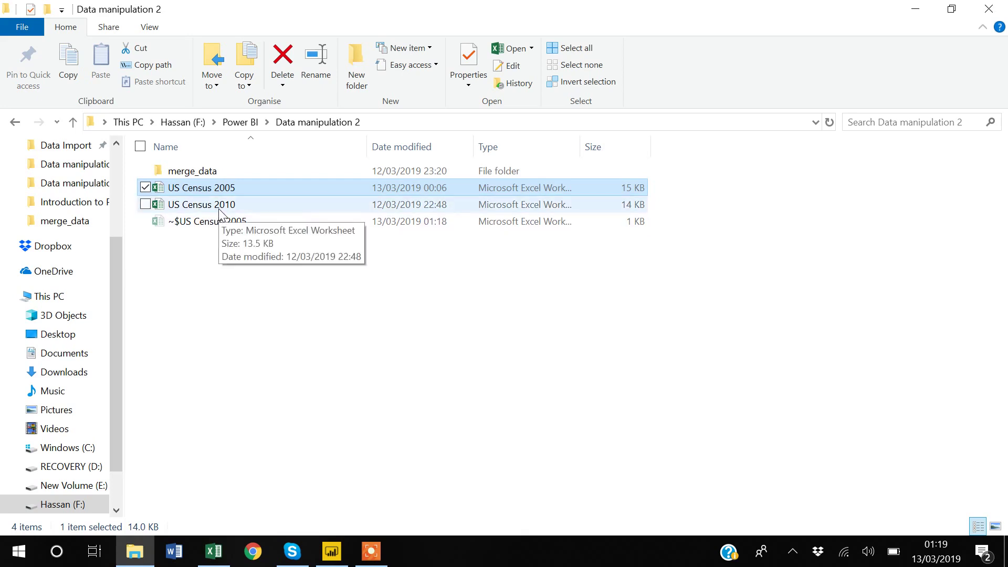
key(alt+Tab)
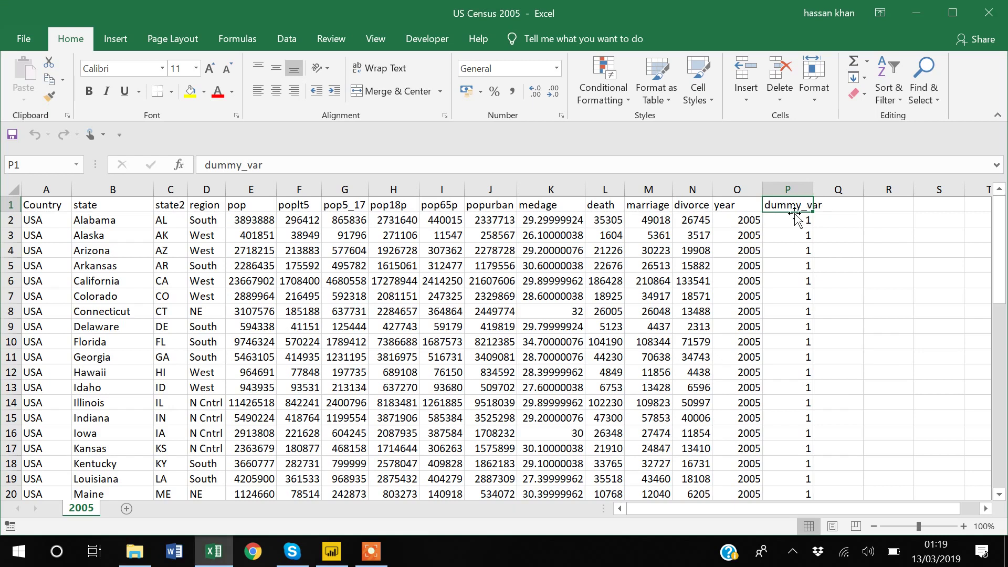
key(alt+Tab)
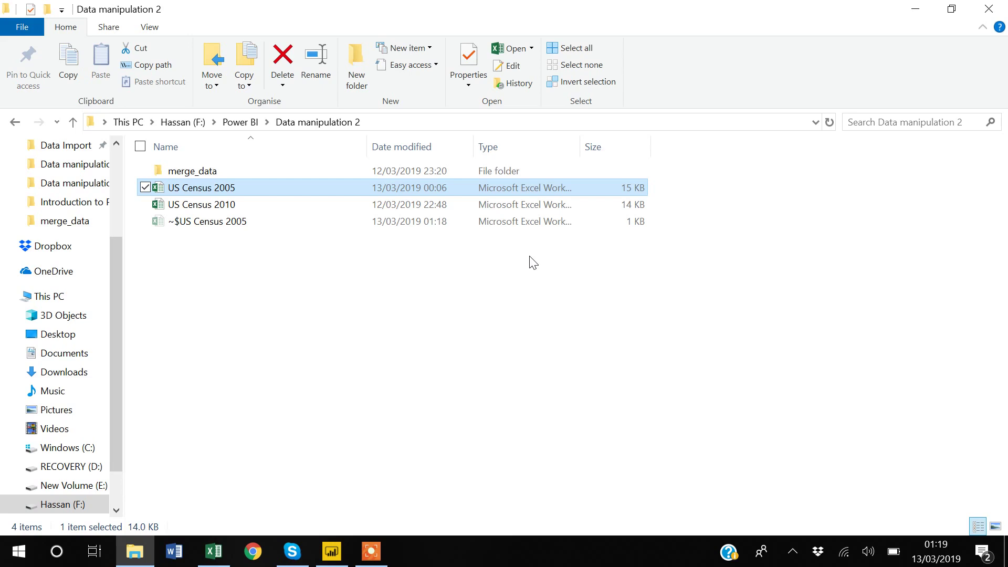
Switch to Power BI Desktop and load the 2005 sheet from the US Census 2005 Excel workbook.
click(332, 559)
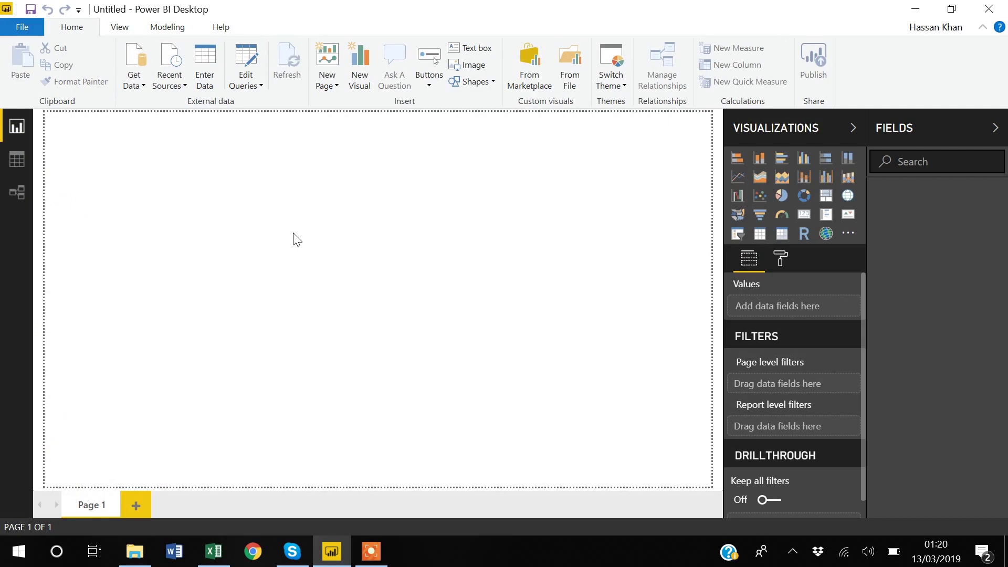
click(134, 86)
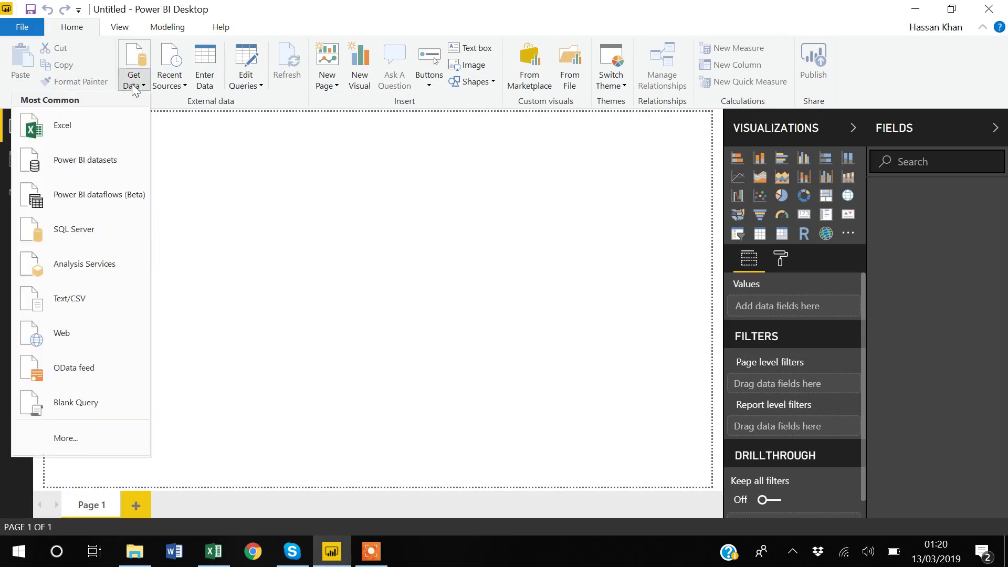
click(73, 131)
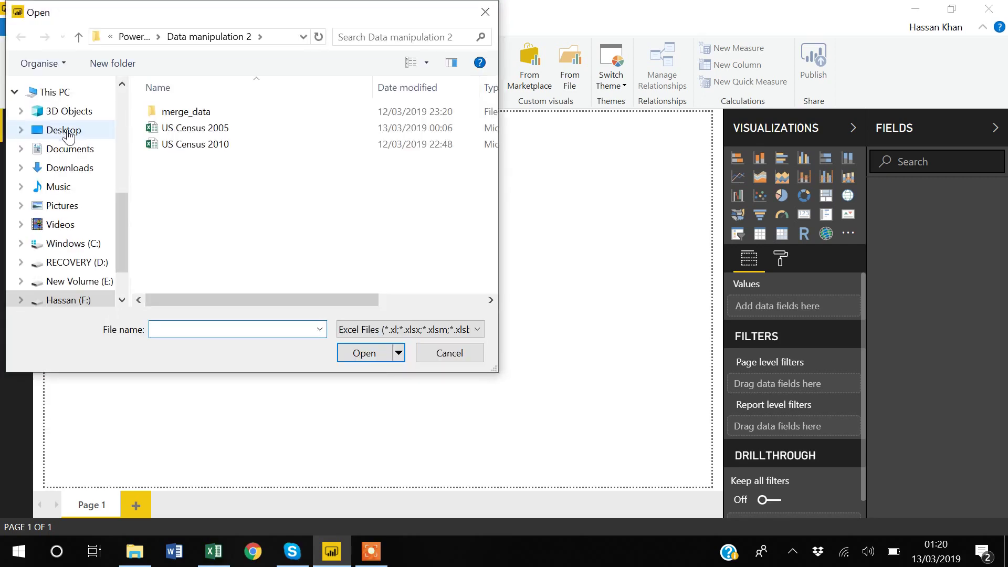
click(202, 131)
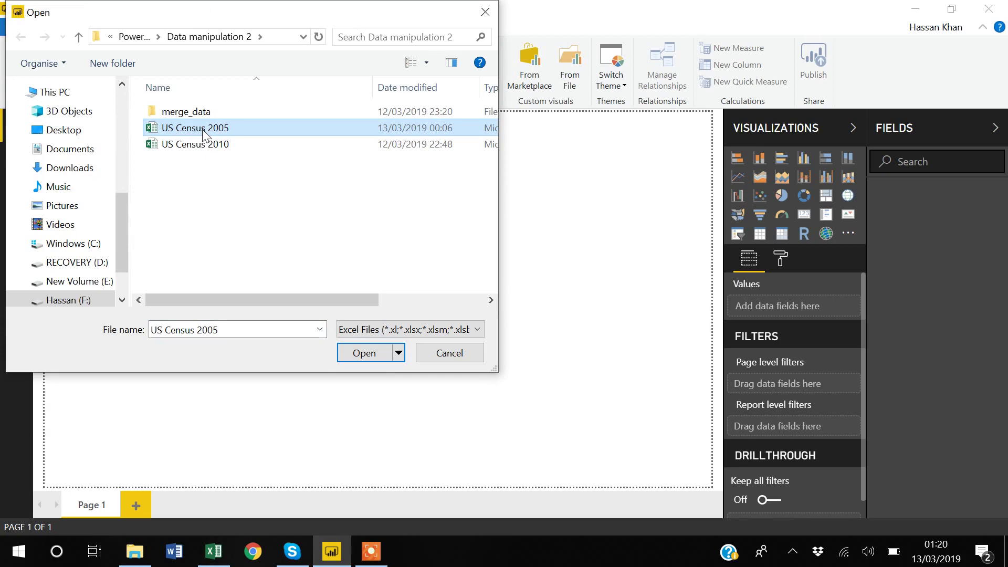
click(373, 355)
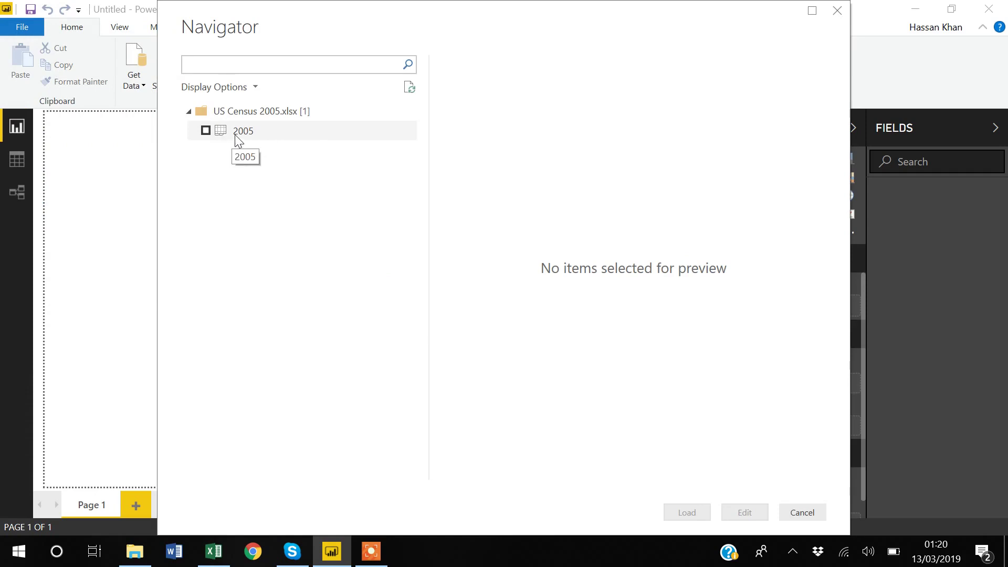
click(205, 131)
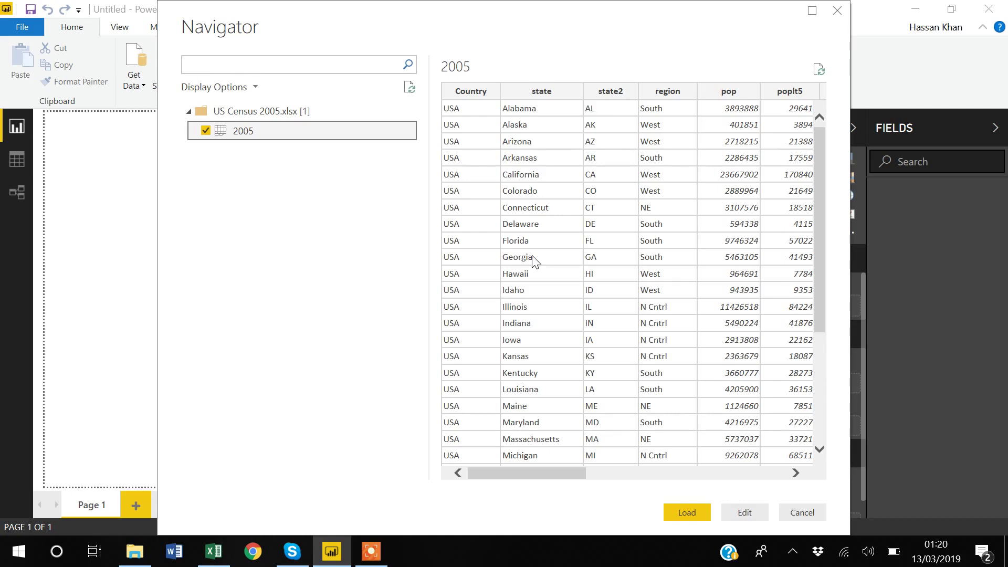
click(685, 517)
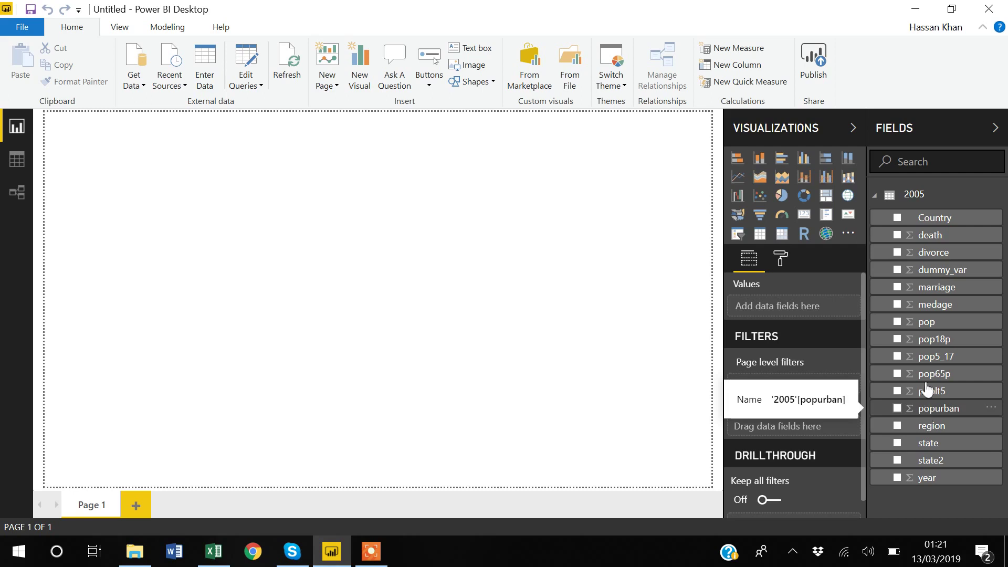
Check the column headers in the US Census 2005 workbook in Excel and return to Power BI Desktop.
click(214, 551)
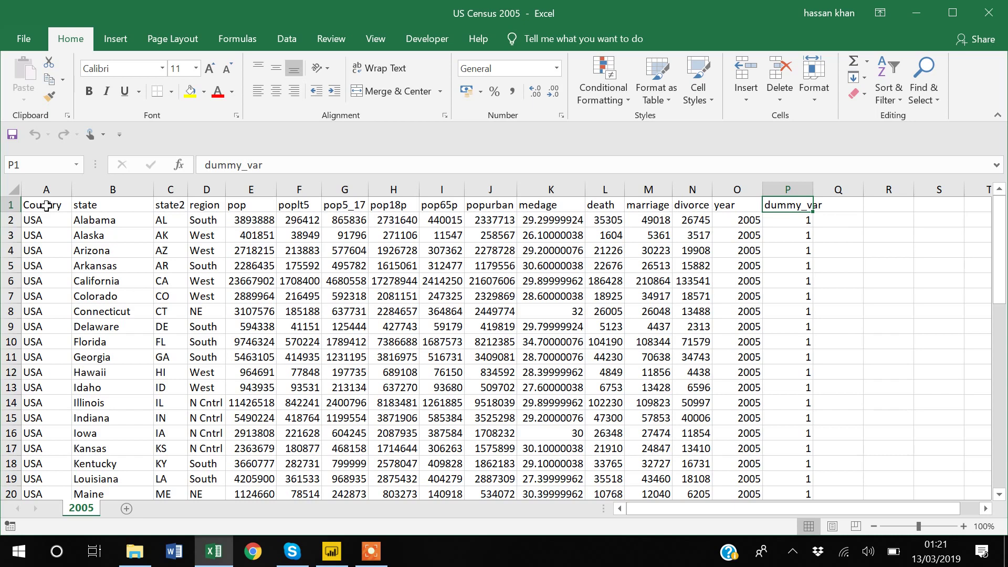
key(alt+Tab)
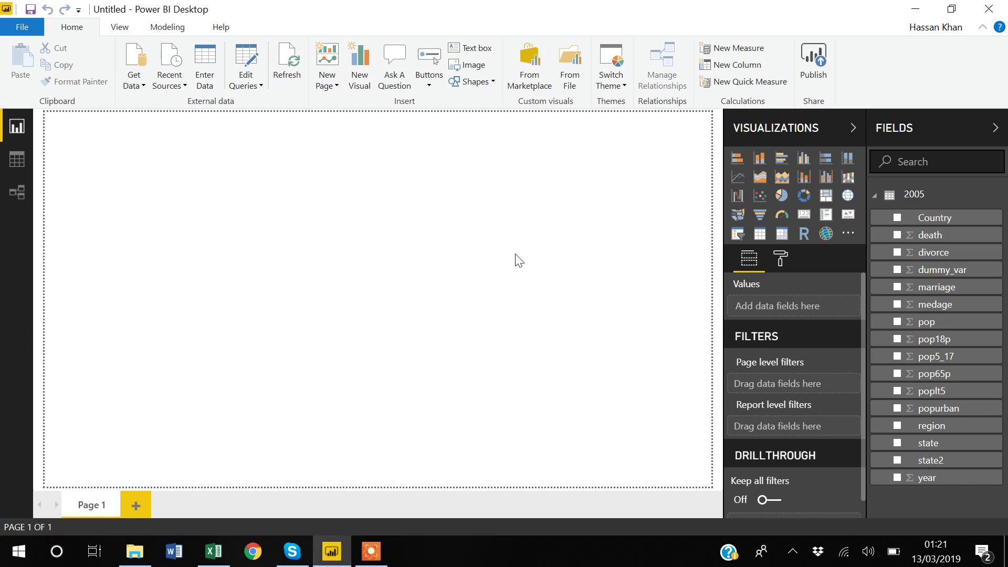
Load the 2010 sheet from the US Census 2010 Excel workbook and collapse the 2005 table's fields.
click(141, 86)
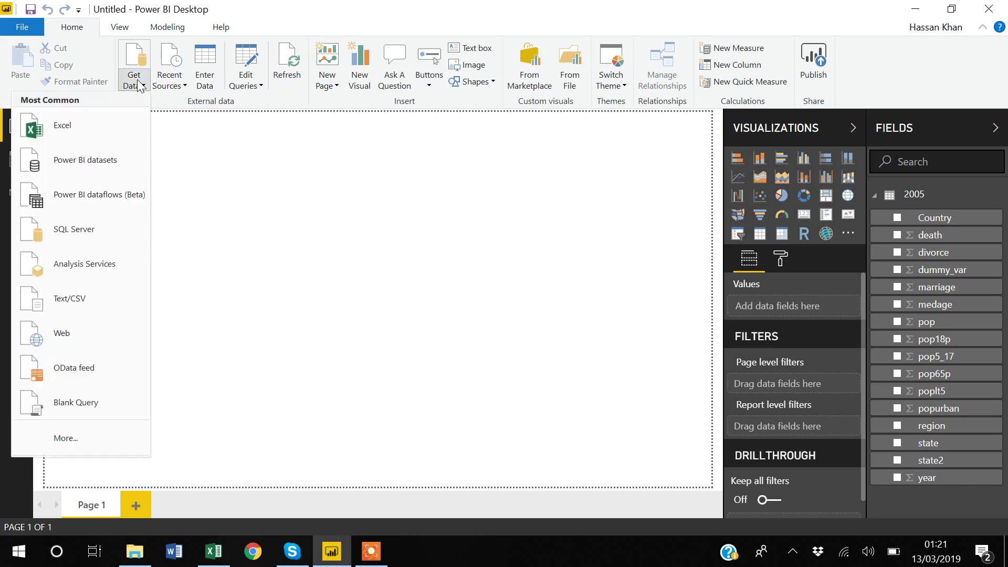
click(67, 125)
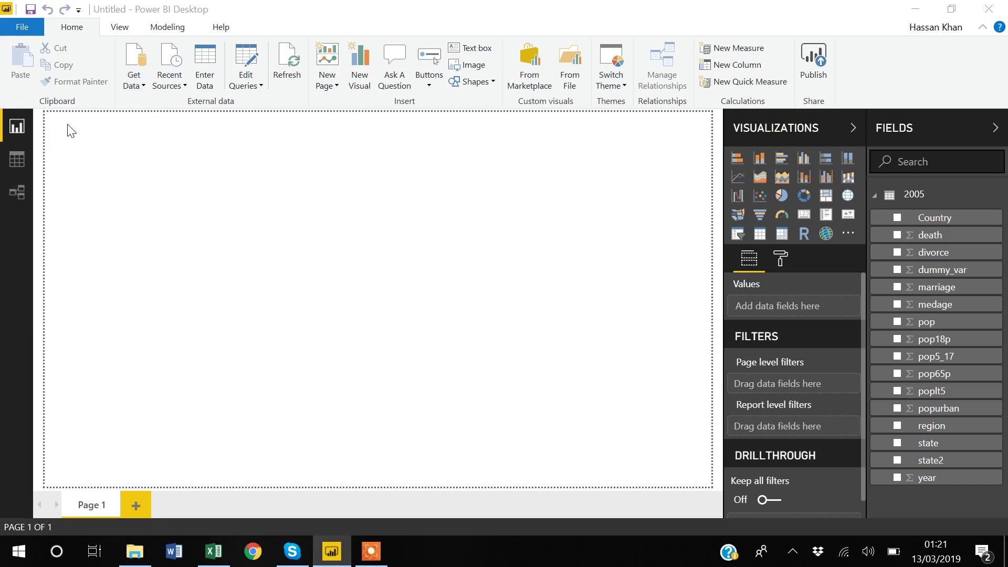
click(189, 143)
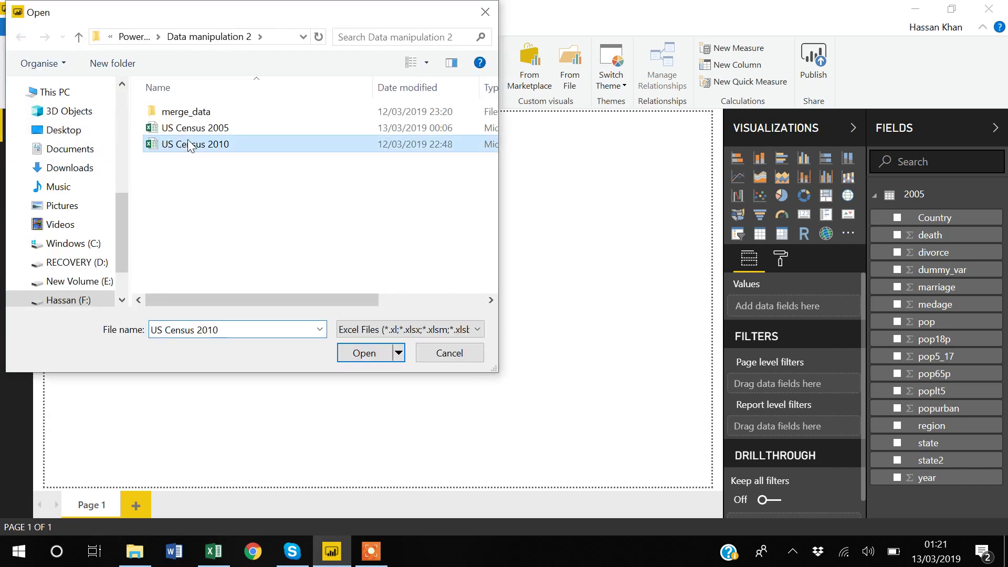
click(376, 352)
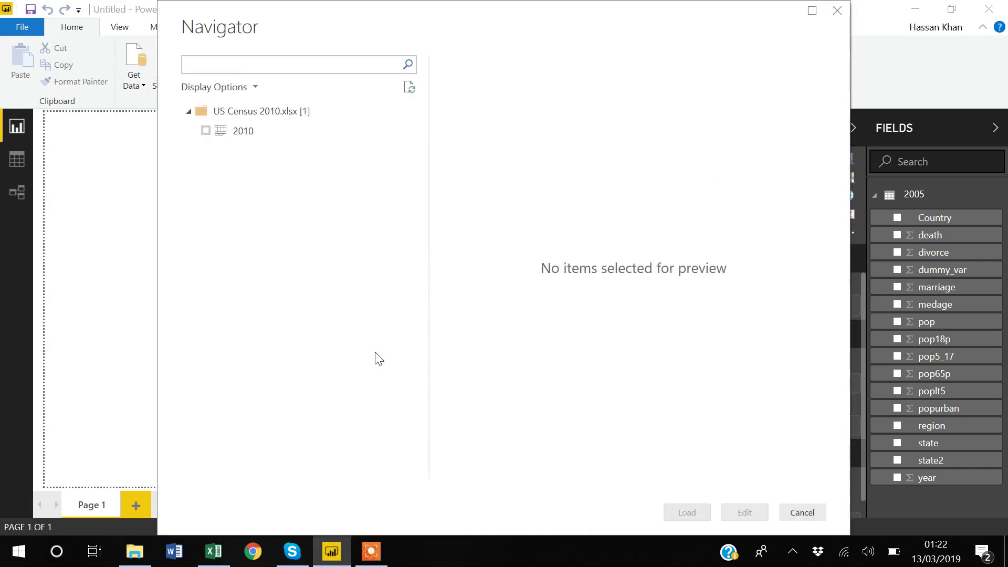
click(205, 132)
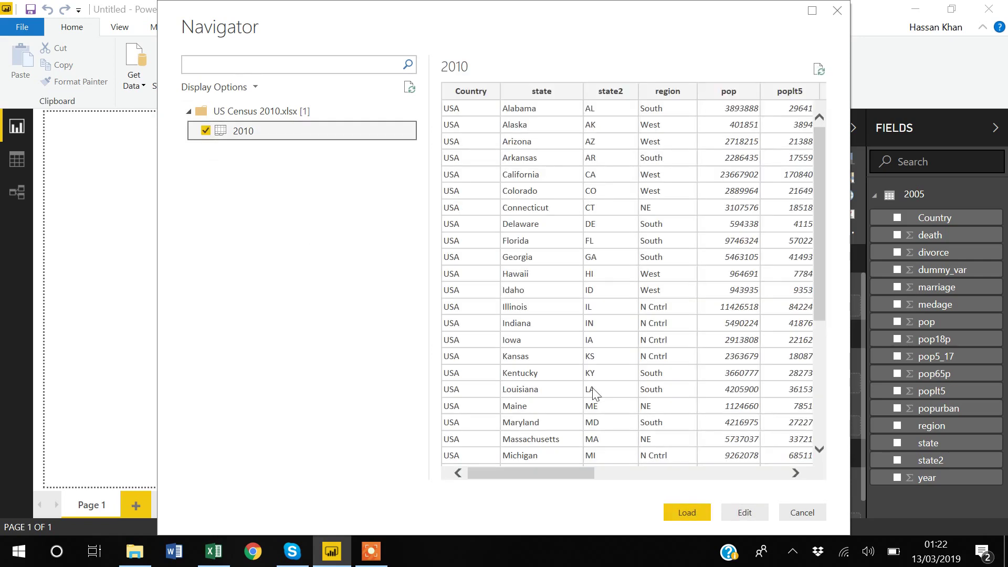
click(692, 511)
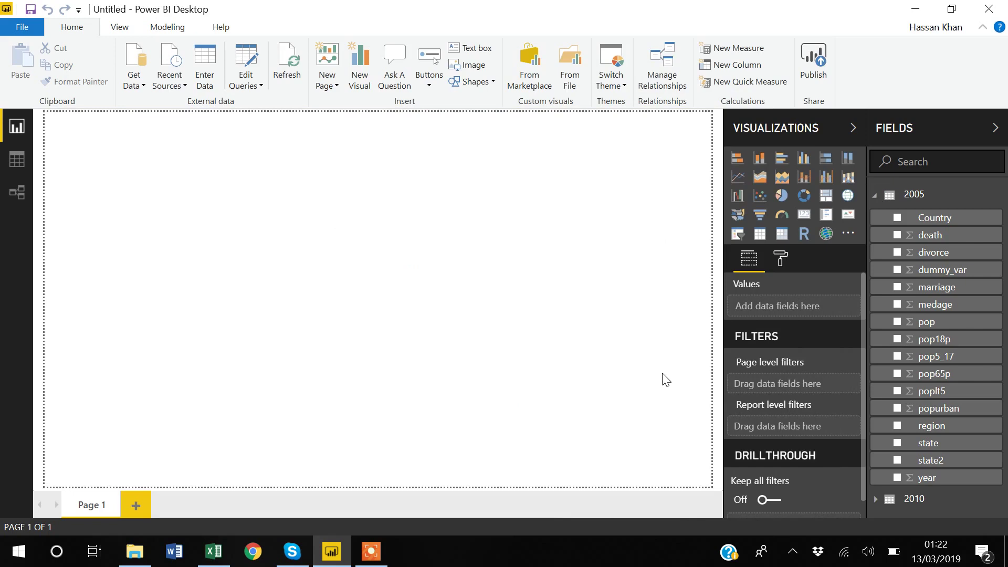
click(874, 196)
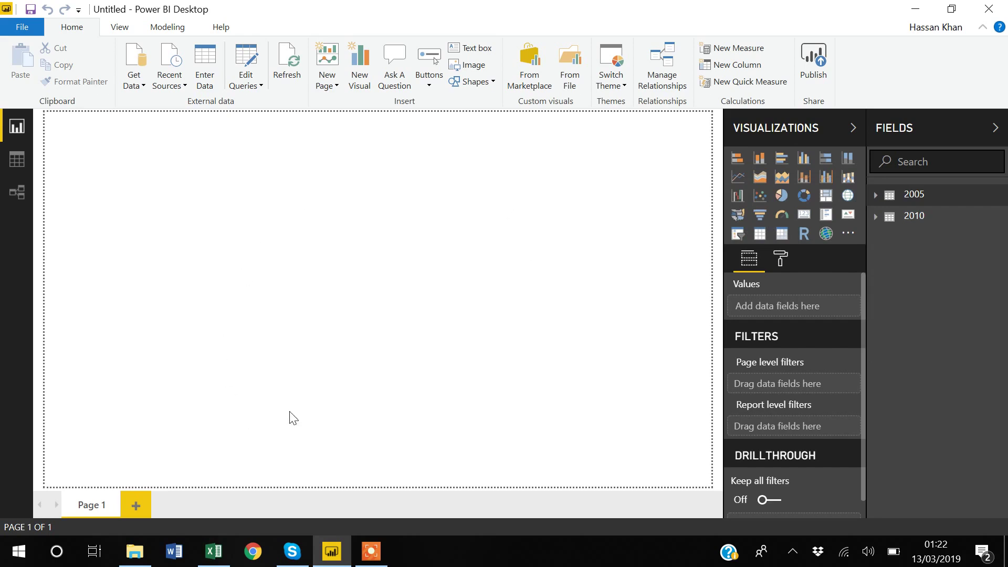
View the imported rows of the 2005 table and then those of the 2010 table.
click(20, 161)
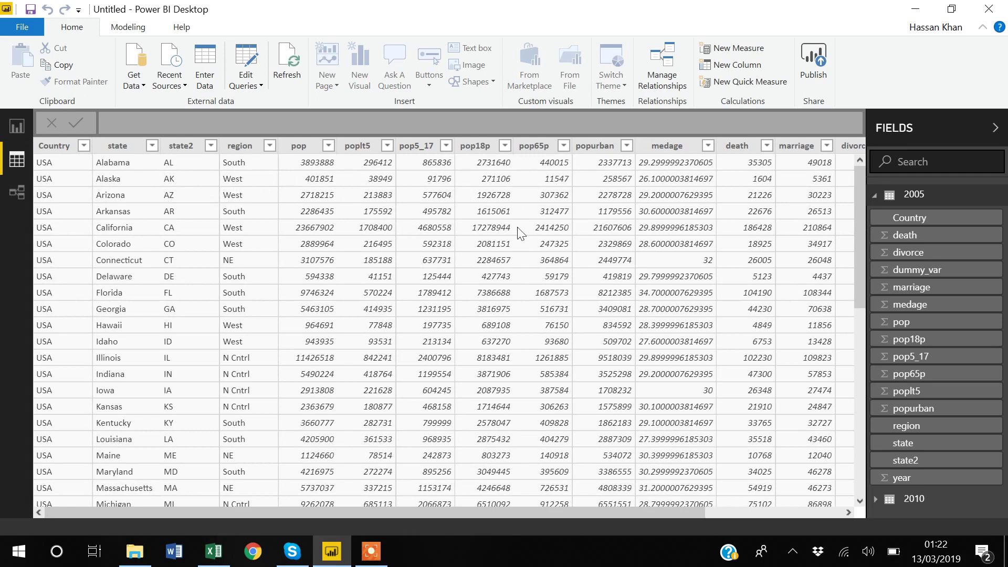
click(875, 202)
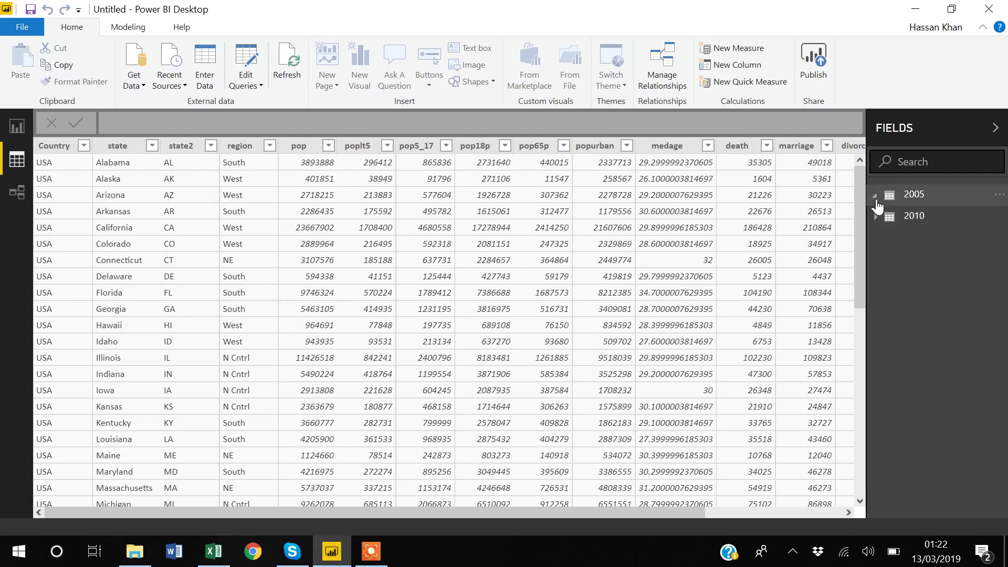
click(908, 216)
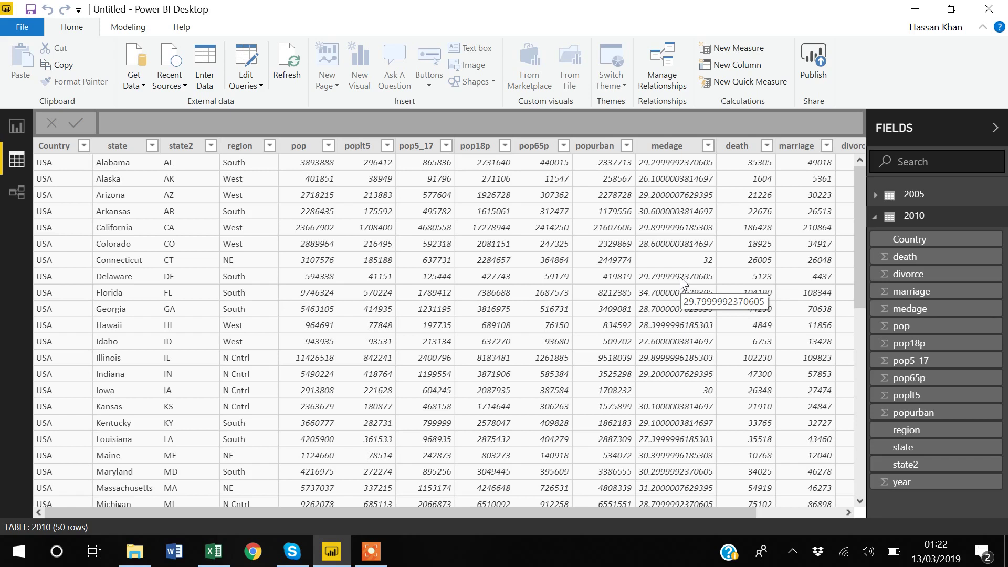
Show the model's relationships and trace the link from the 2005 table's state field to the 2010 table's state field.
click(14, 195)
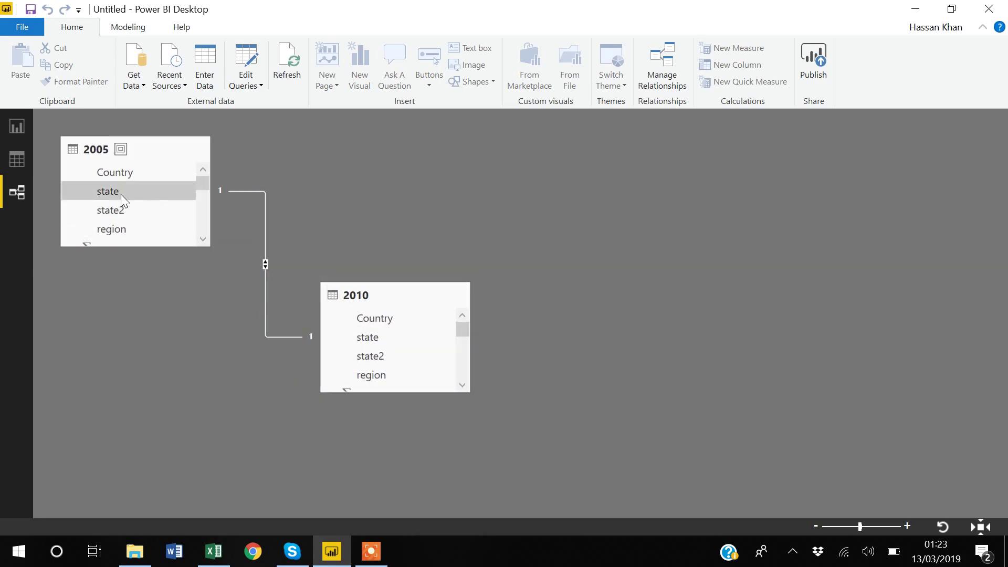
drag(122, 195, 347, 338)
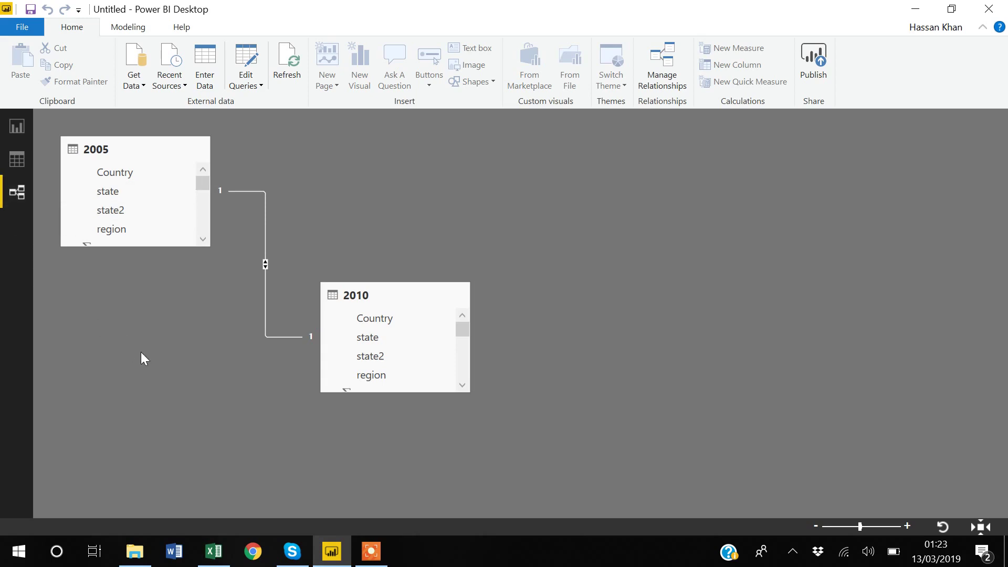
Look over the 2010 table's data again and return to the blank report page.
click(10, 134)
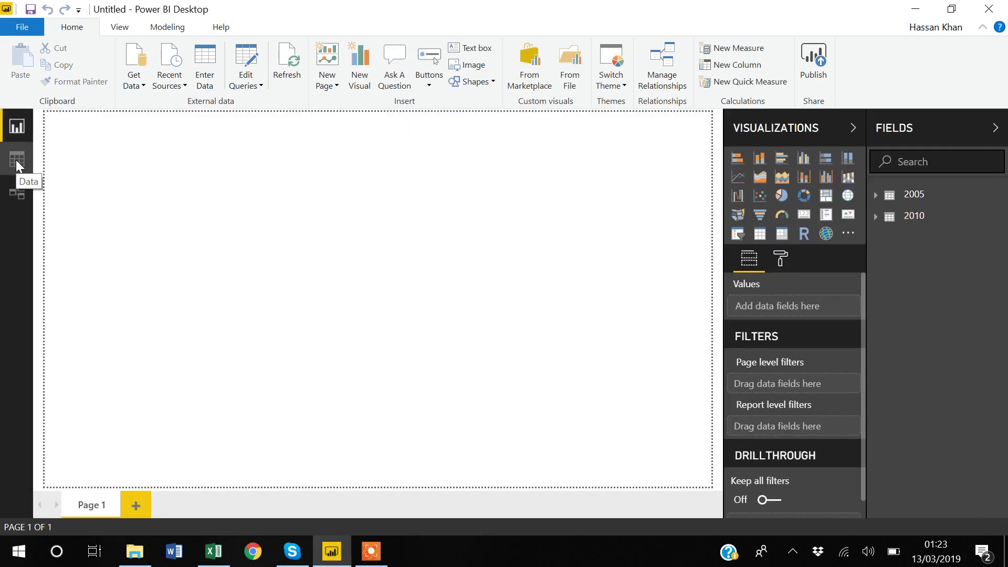
click(16, 159)
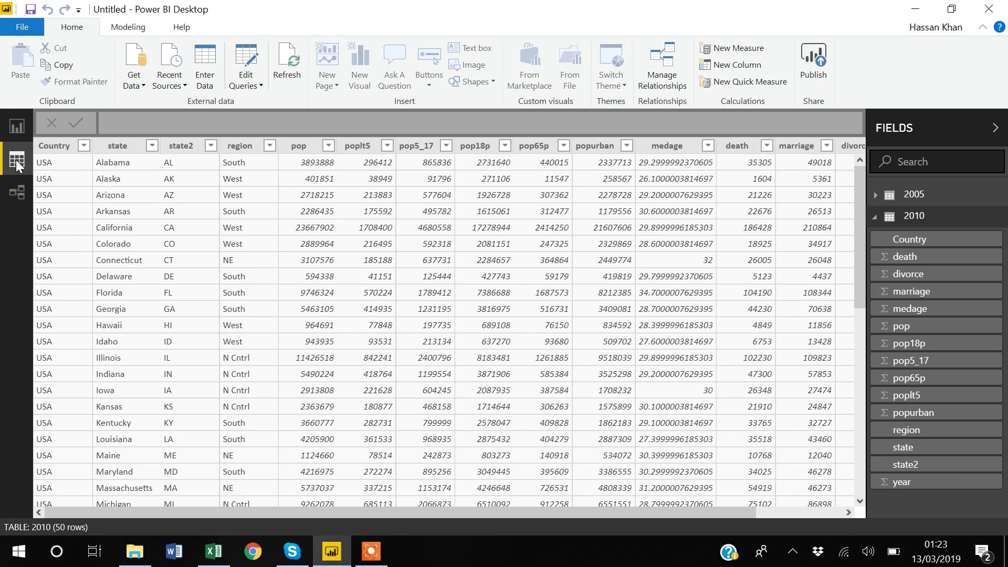
click(17, 124)
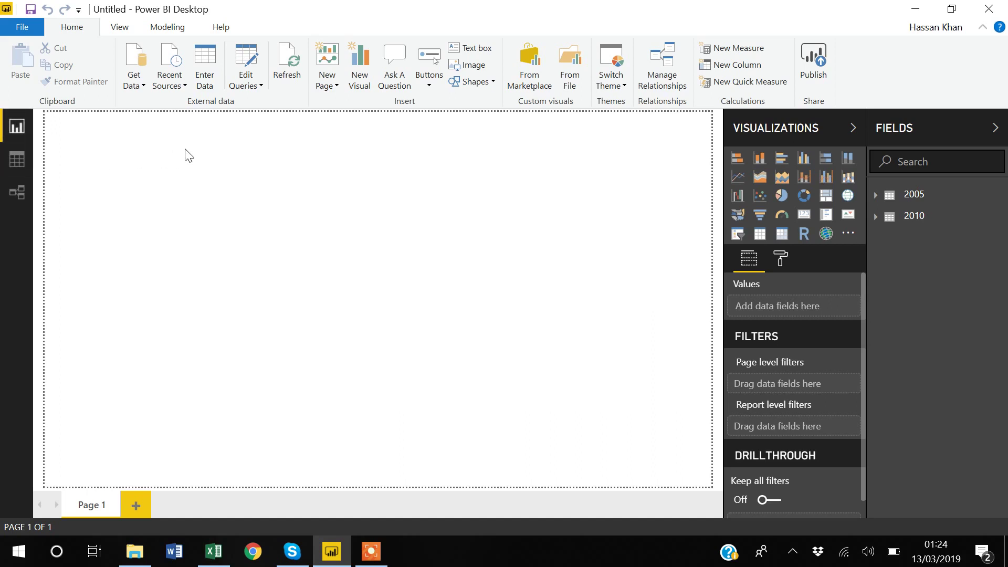
Open the query editor and view the 2010 query and the 2005 query.
click(244, 86)
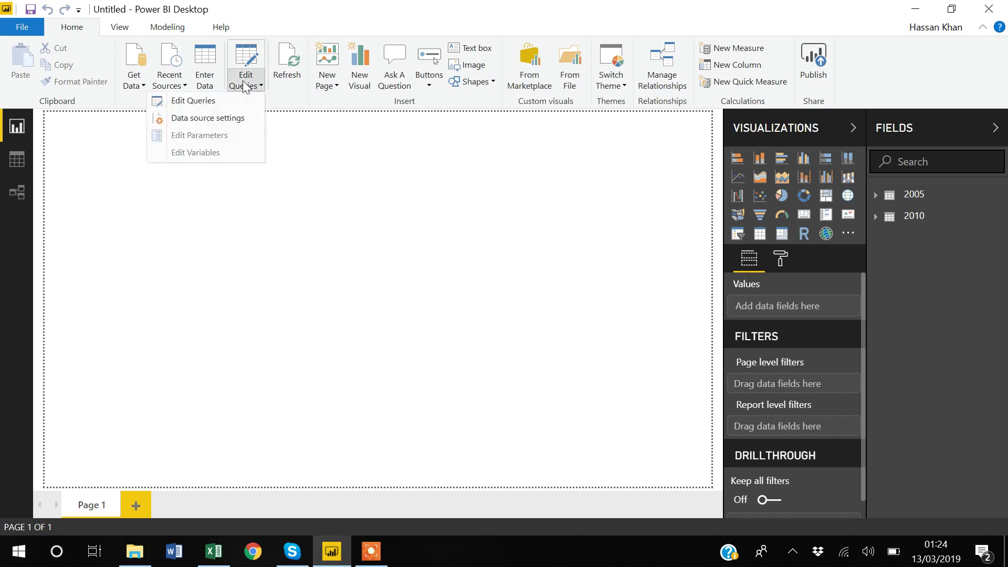
click(192, 105)
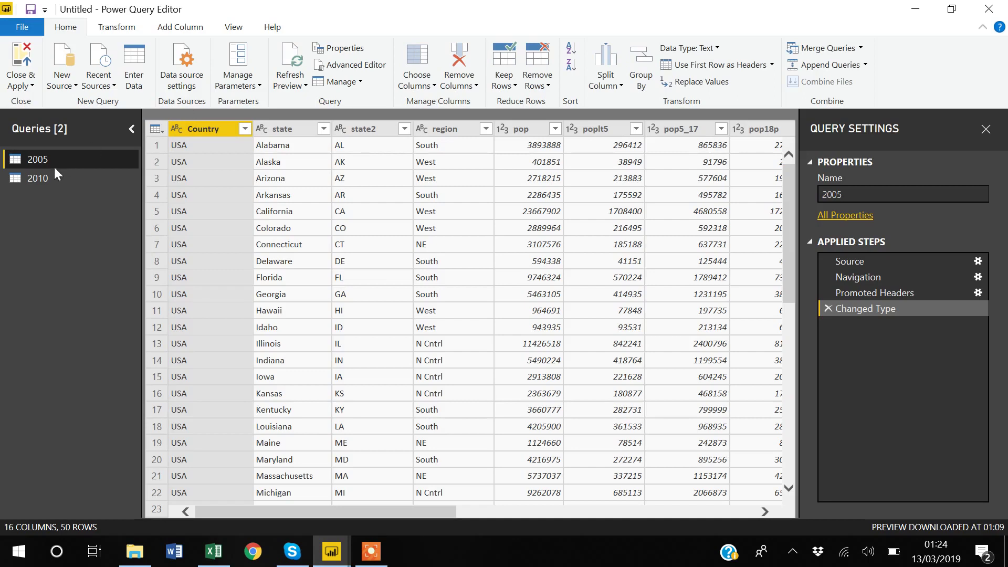
click(50, 180)
click(47, 159)
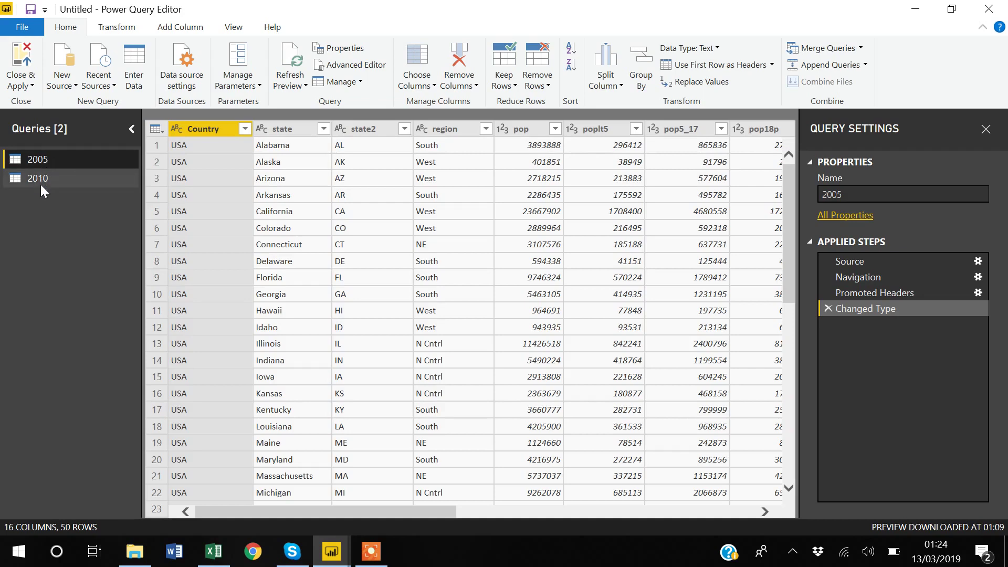
Duplicate the 2005 query and rename the copy 2005_2010.
right_click(54, 160)
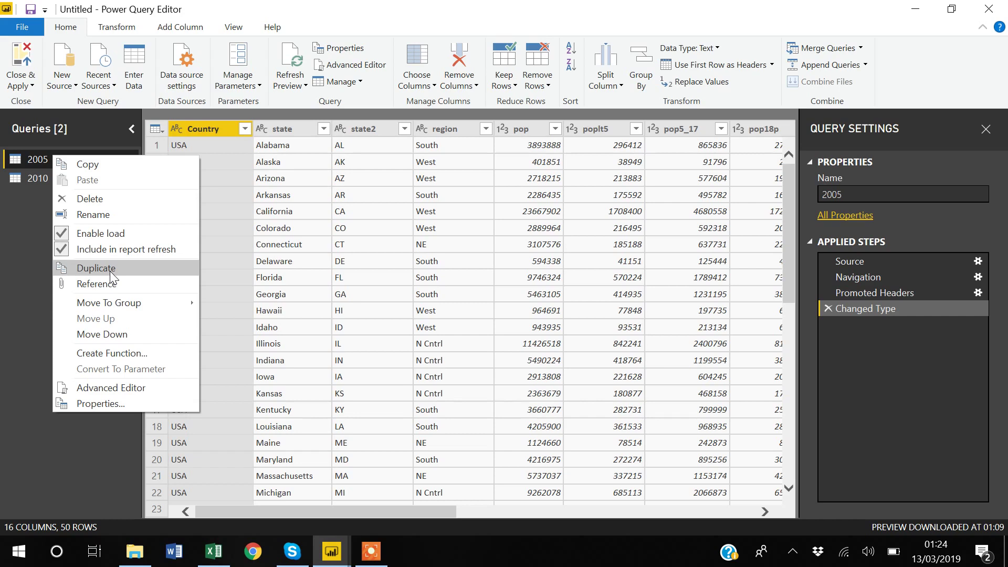
click(96, 268)
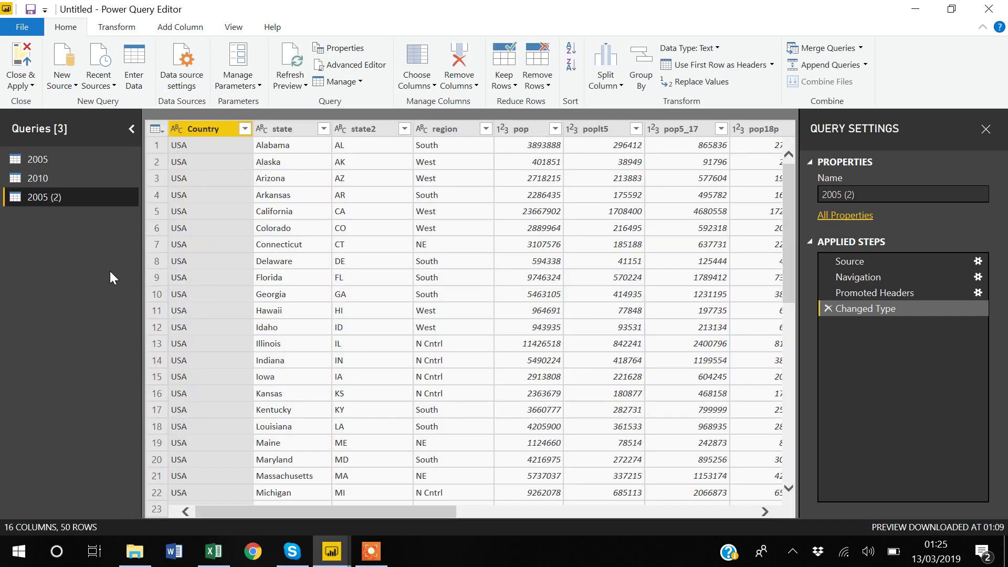
right_click(65, 199)
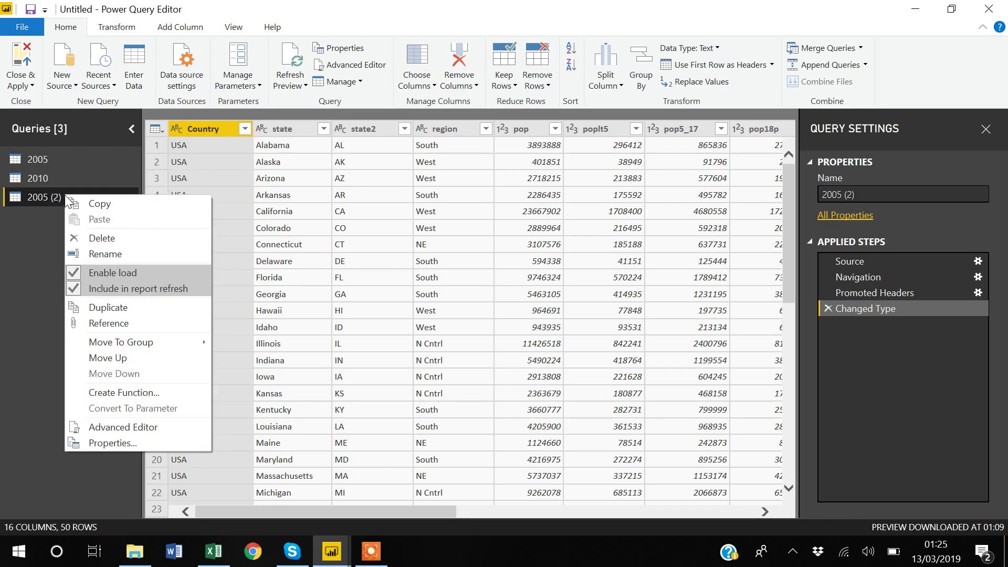
click(108, 255)
key(BackSpace)
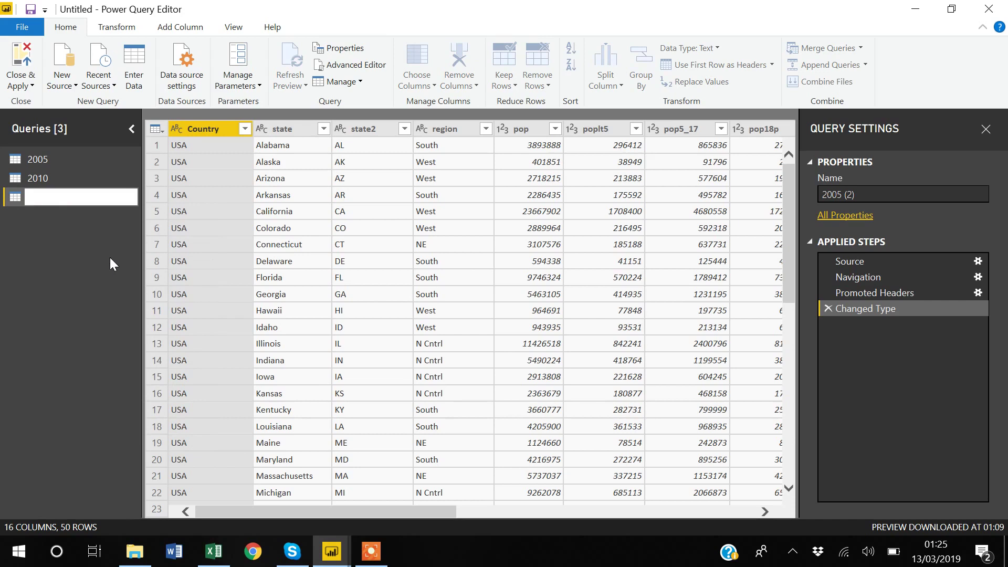
text(2005_2010)
key(Return)
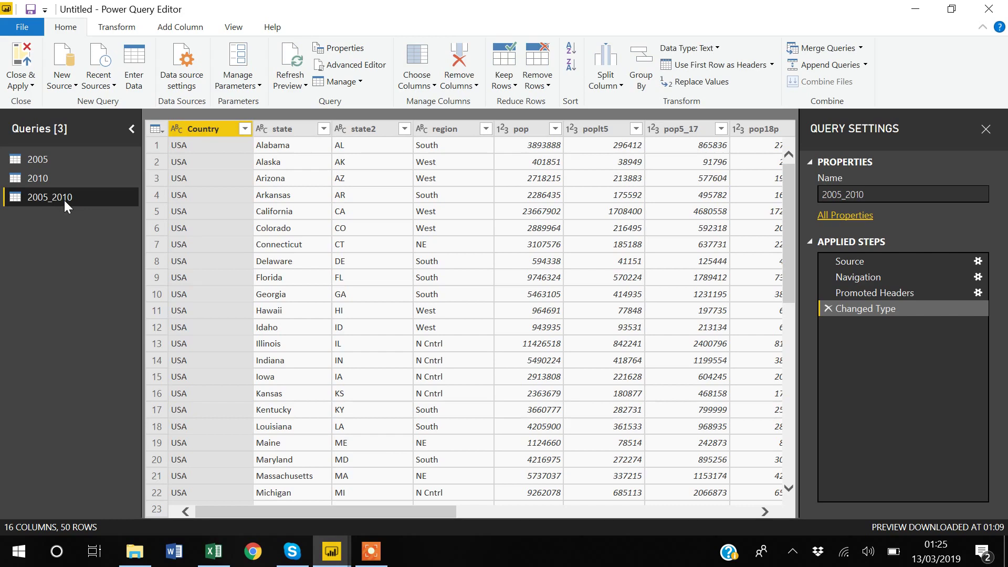
Append the 2010 table to the 2005_2010 query, using the two-table option.
drag(364, 514, 694, 488)
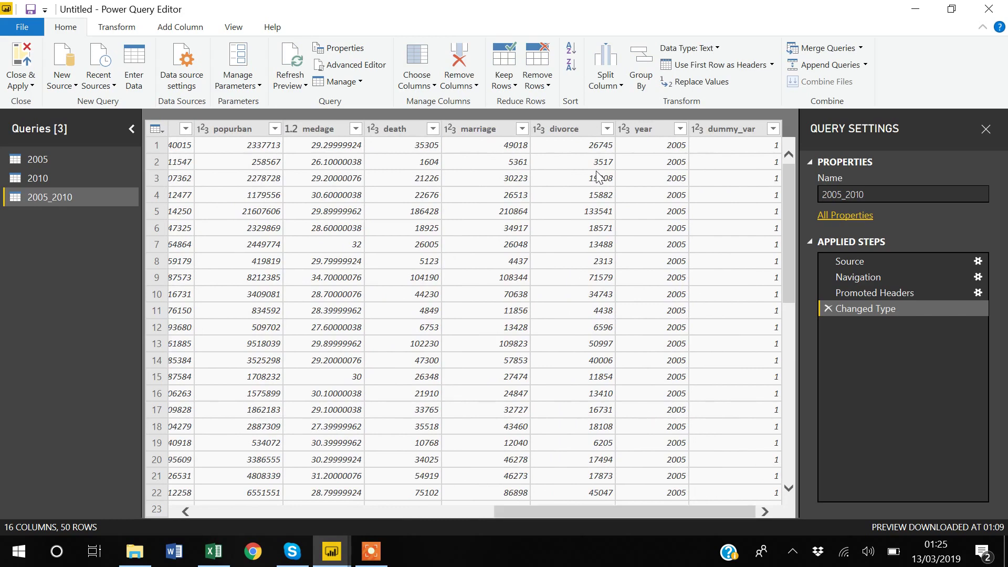
scroll(656, 180, down, 10)
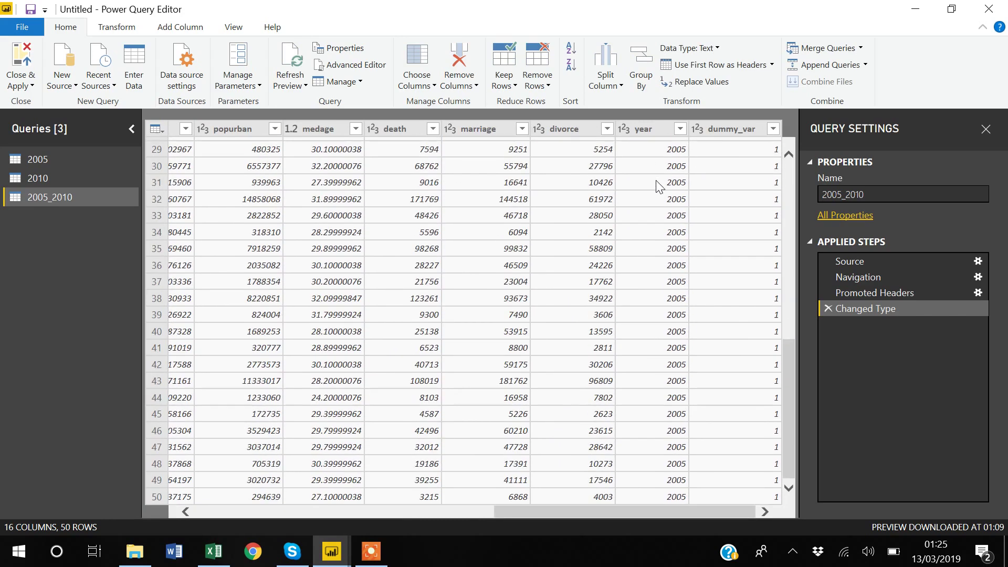
scroll(656, 182, up, 10)
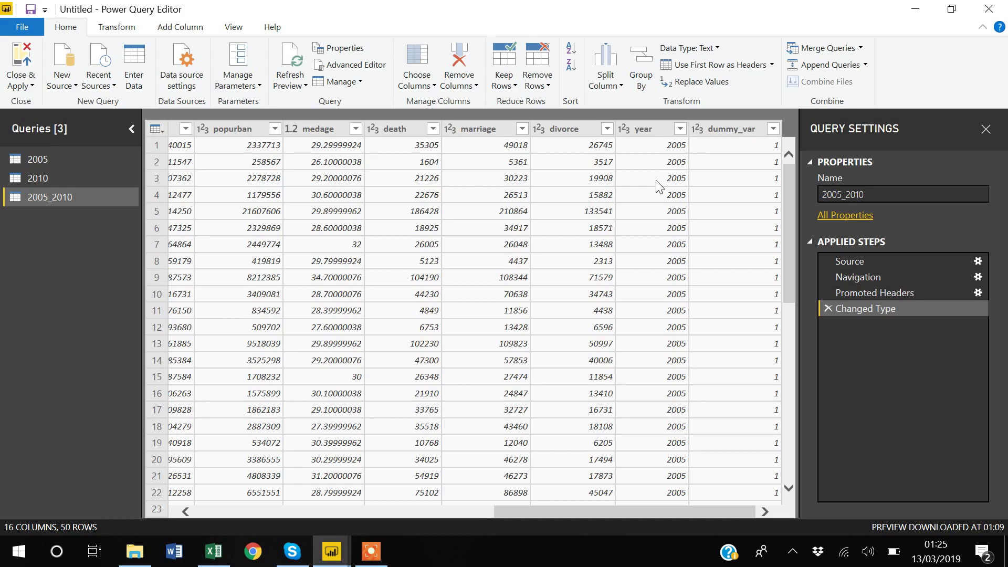
click(57, 200)
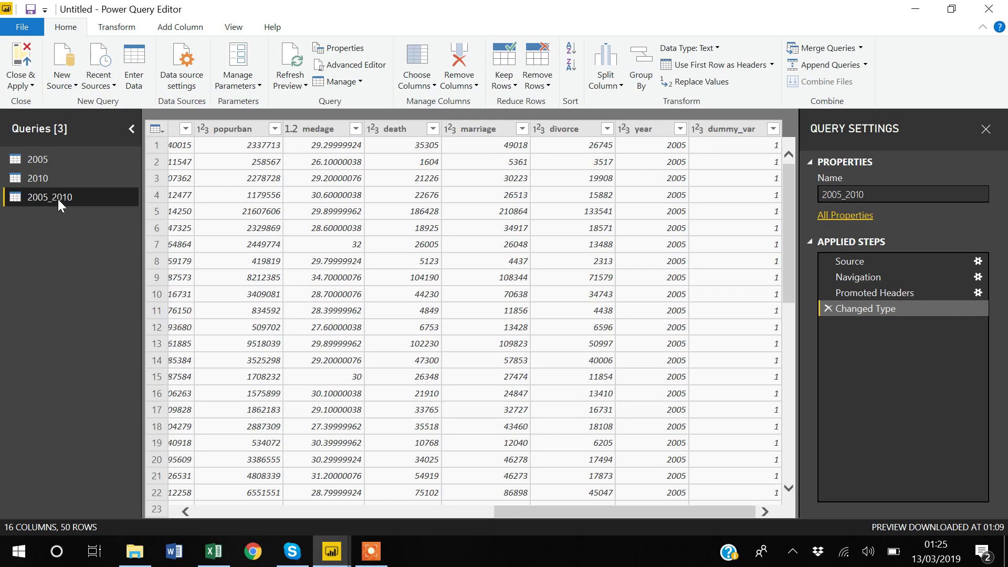
click(827, 66)
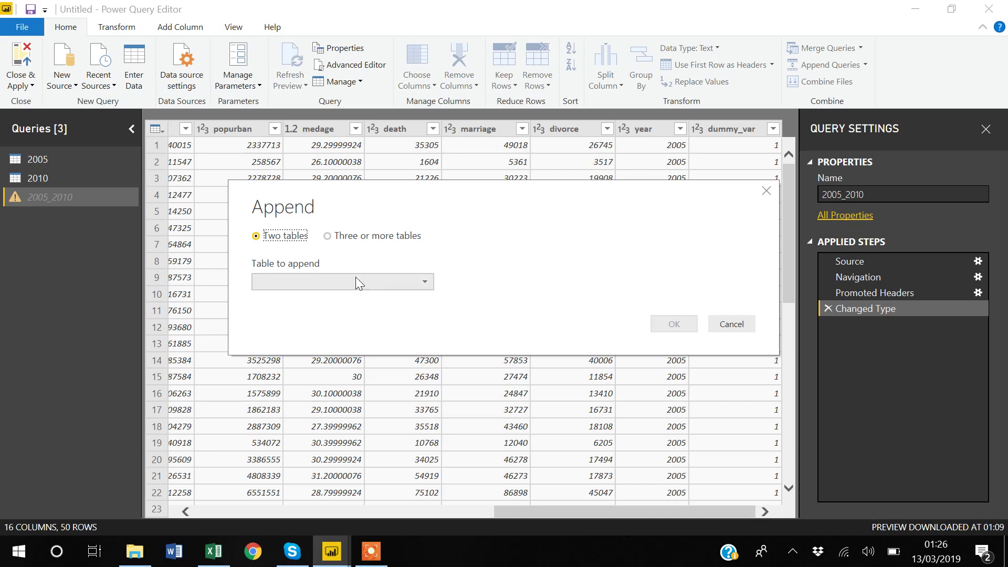
click(425, 283)
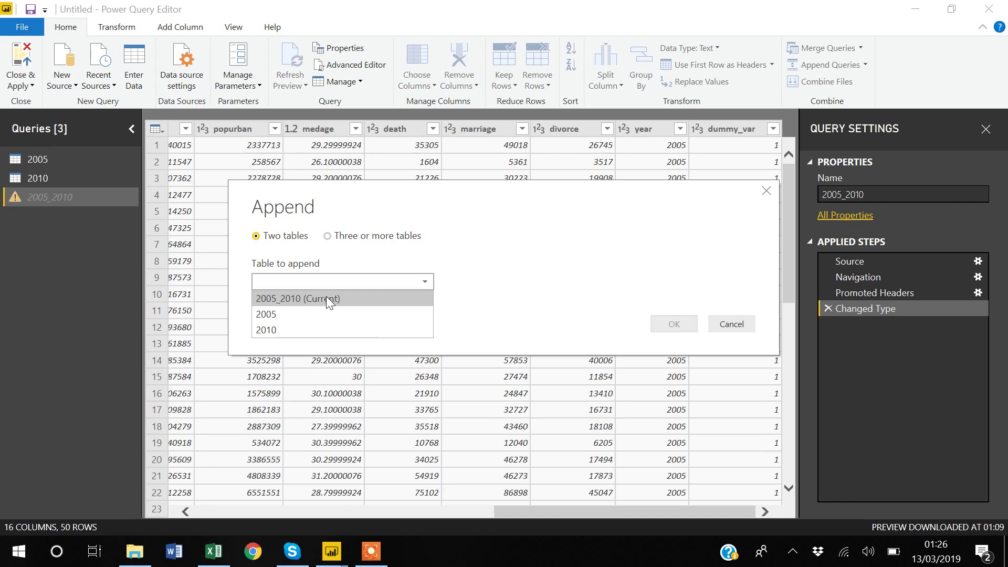
click(275, 331)
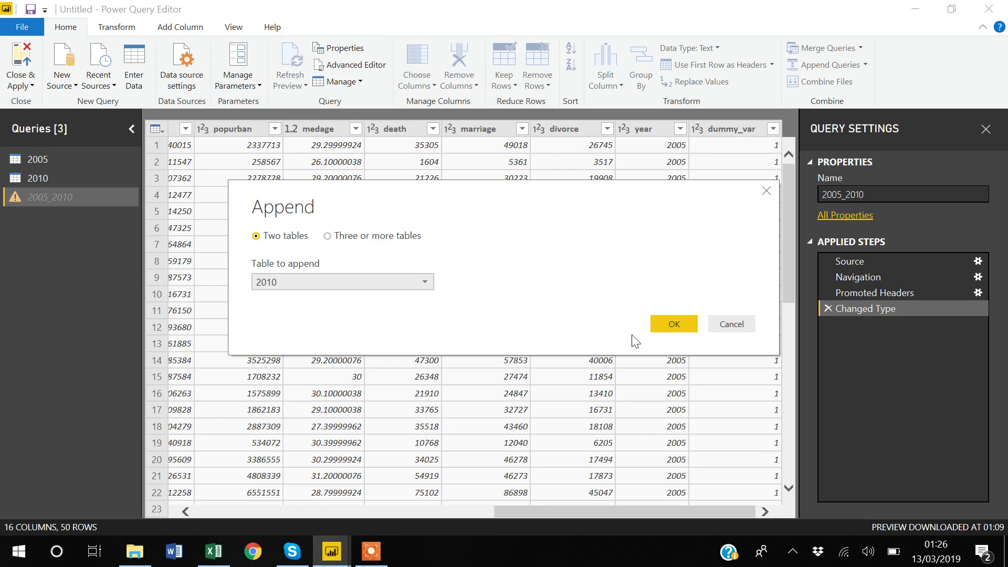
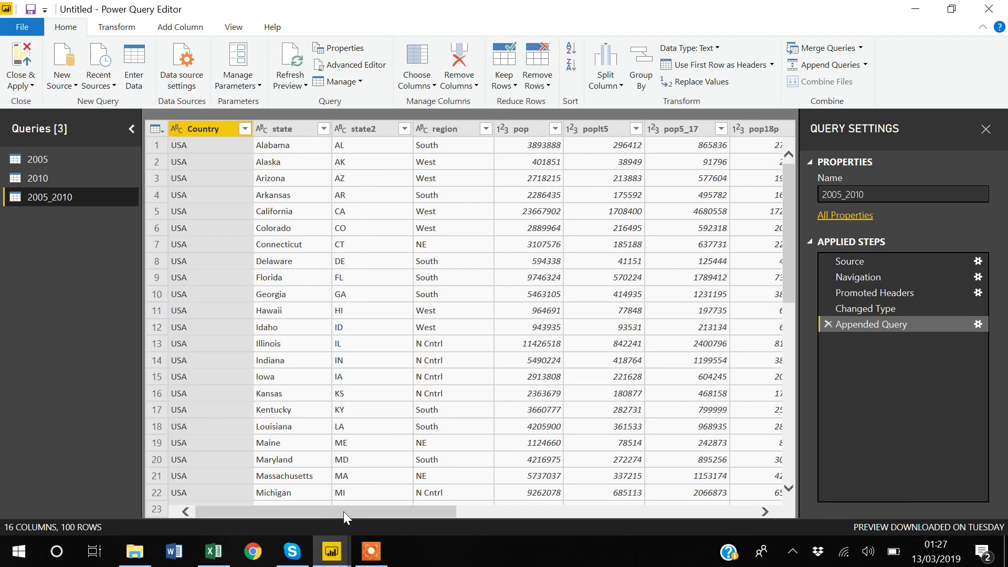
Examine the appended 2005_2010 rows around rows 50 and 51, where the year column switches between the two source tables.
drag(343, 511, 688, 494)
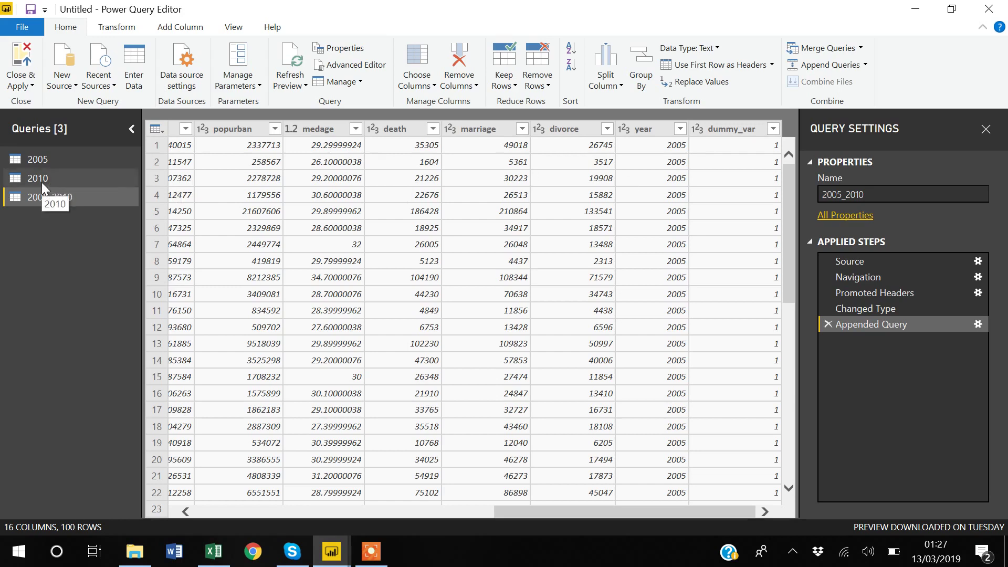
scroll(462, 315, down, 6)
scroll(461, 309, down, 9)
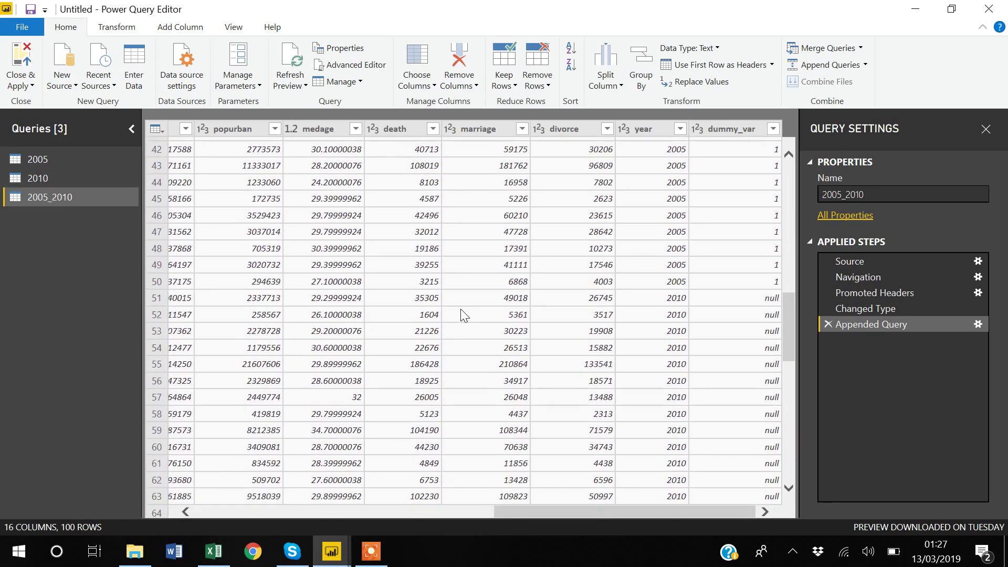
click(678, 283)
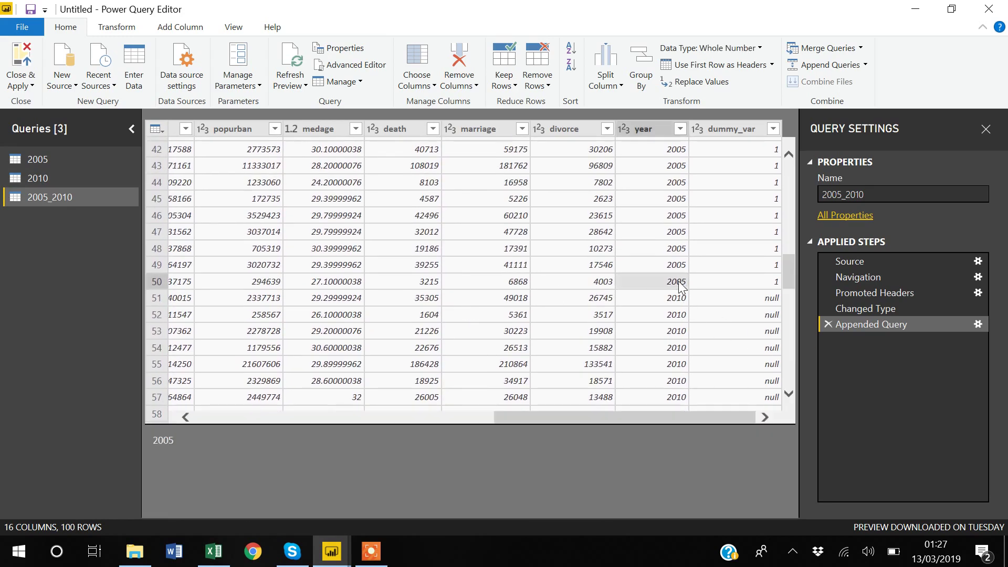
key(Left)
key(Left)
key(Left)
key(Left)
key(Left)
key(Left)
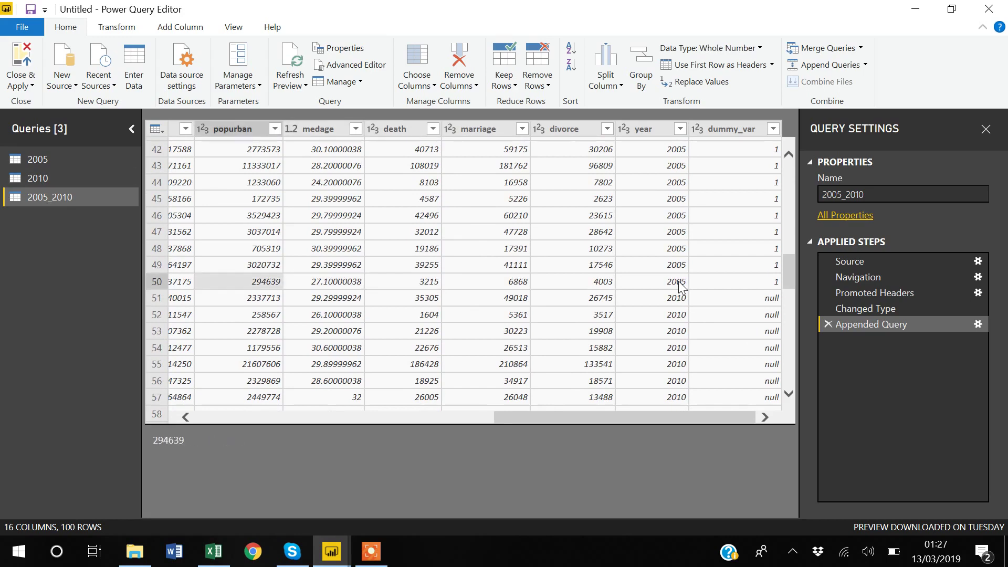
key(Right)
key(Right)
key(Right)
key(Right)
key(Right)
key(Right)
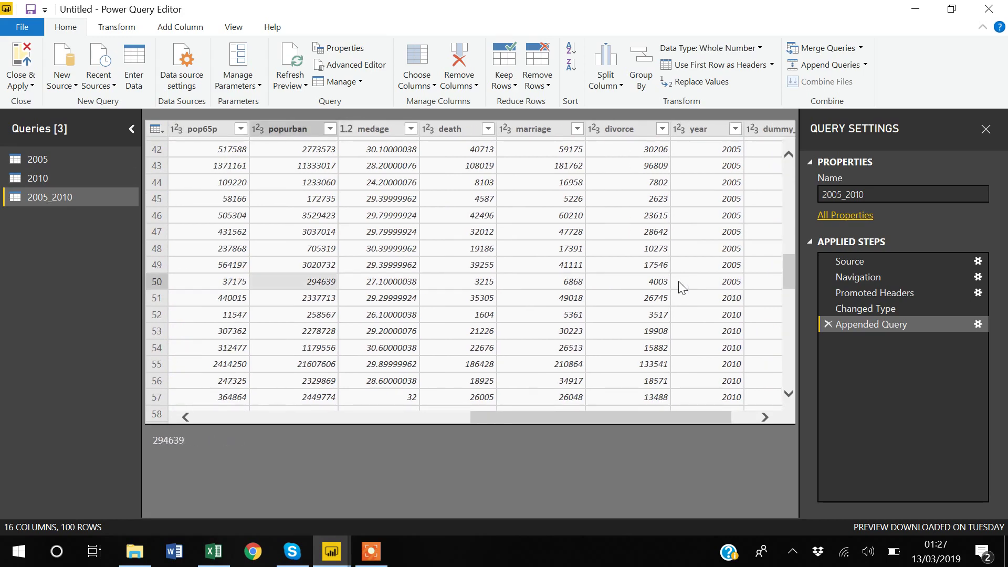
key(Down)
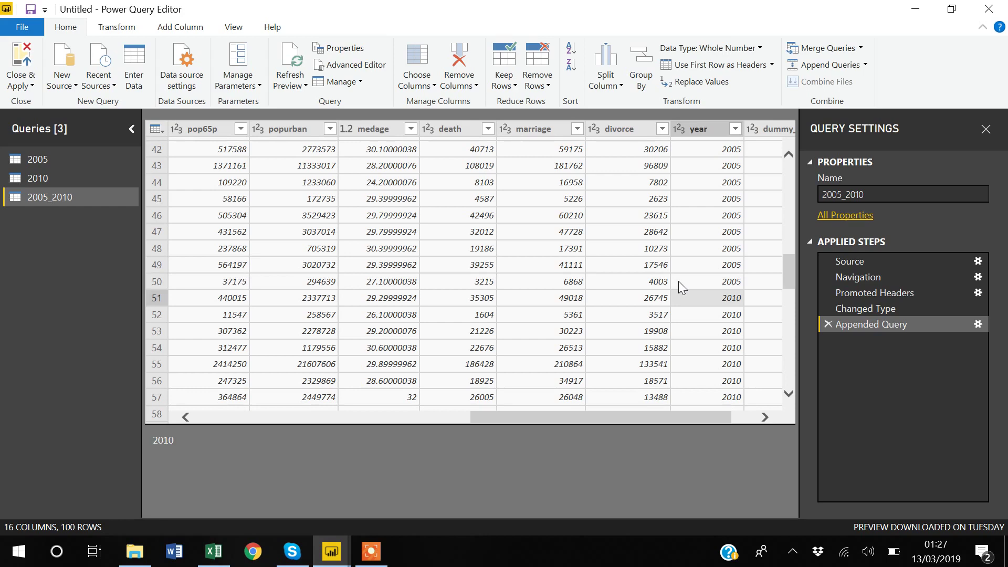
Review the appended 2010 rows and their dummy_var values, then return to the first row of the table.
scroll(678, 282, down, 4)
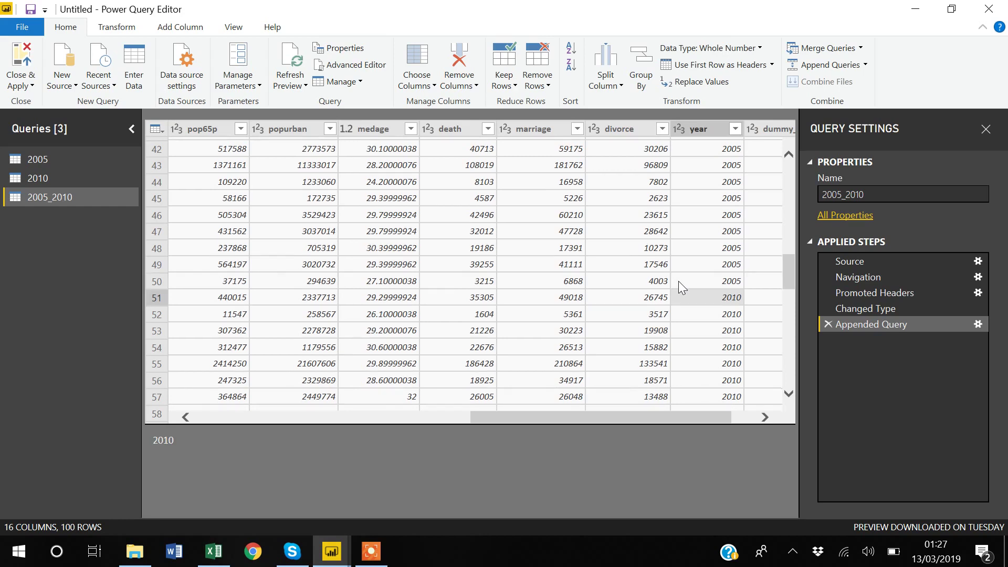
scroll(678, 282, down, 9)
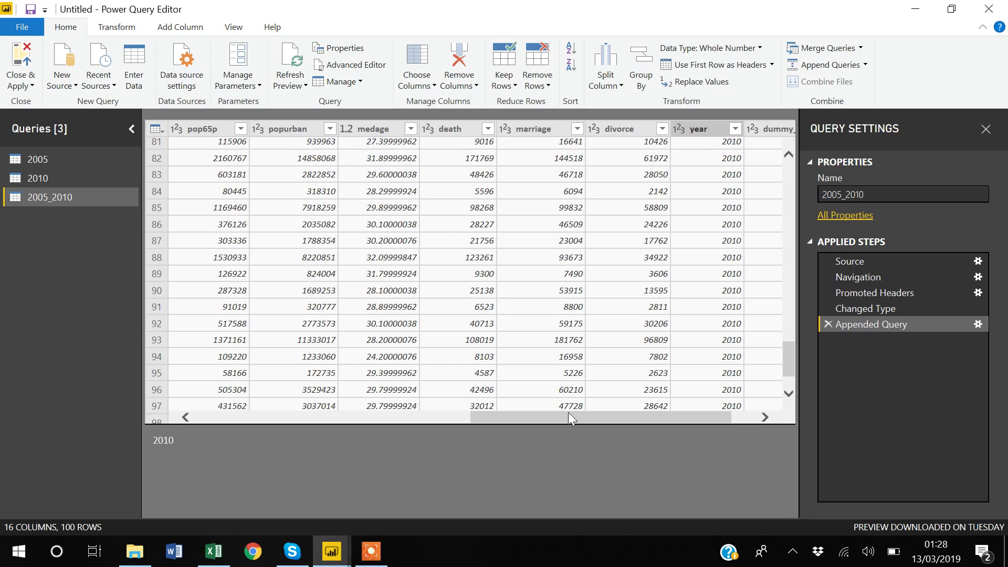
drag(568, 414, 614, 414)
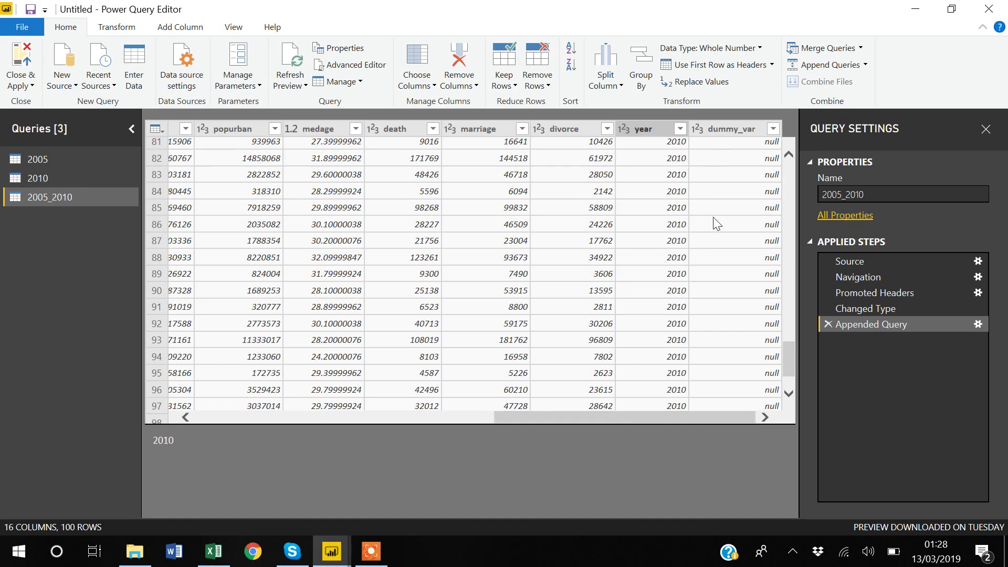
scroll(712, 217, up, 6)
scroll(717, 223, up, 7)
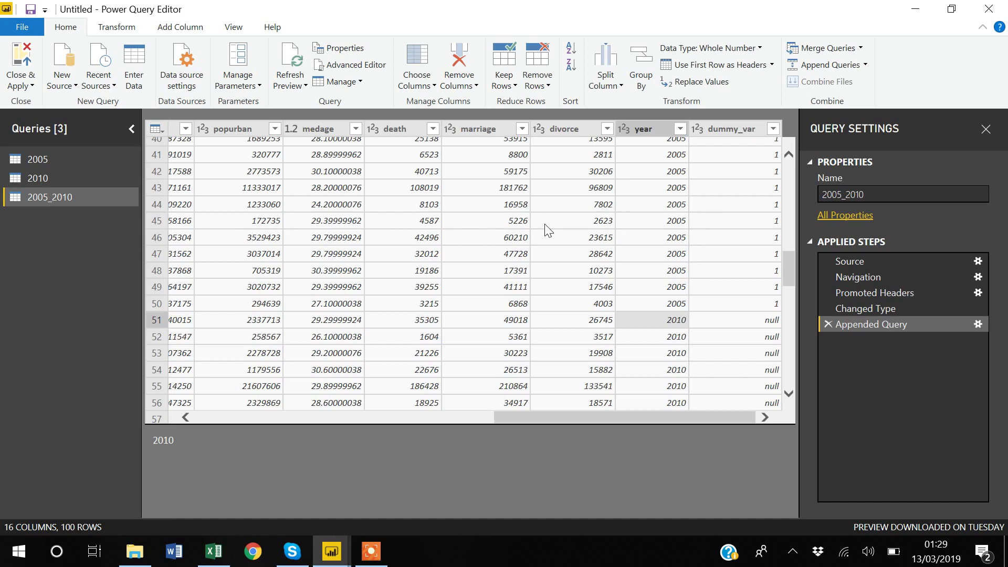
scroll(546, 230, up, 13)
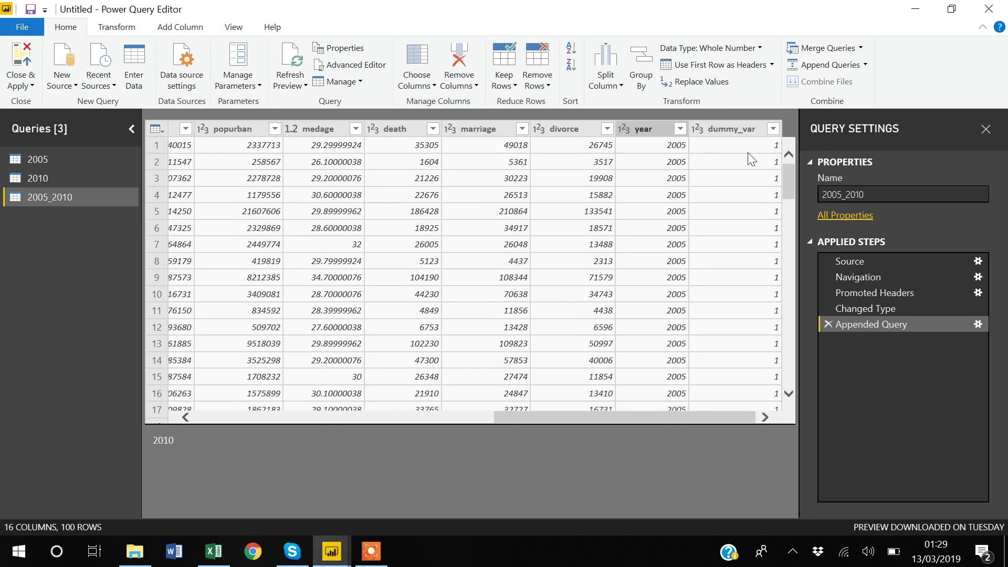
Start a custom column in the 2005_2010 query and name it New_variable.
click(184, 29)
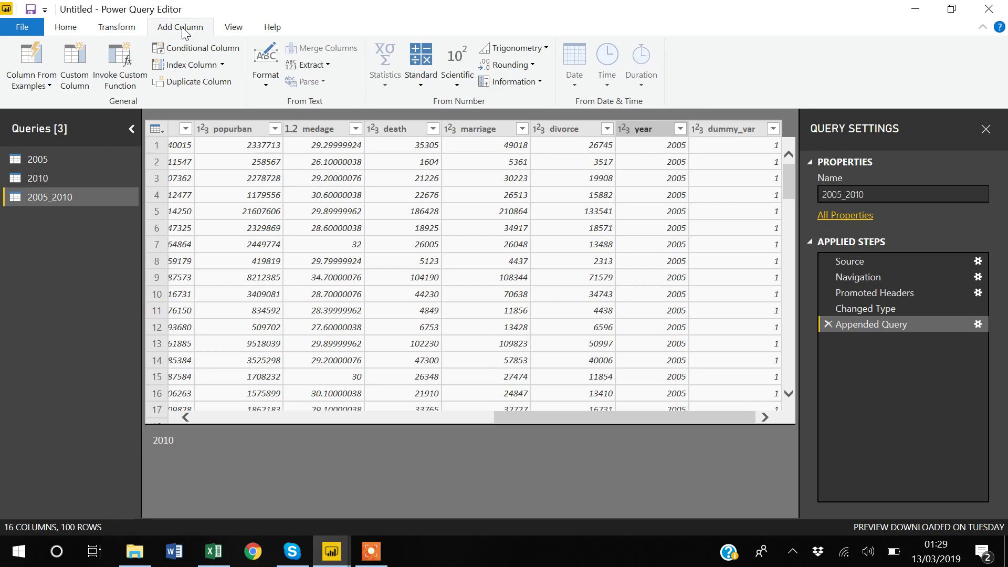
click(81, 87)
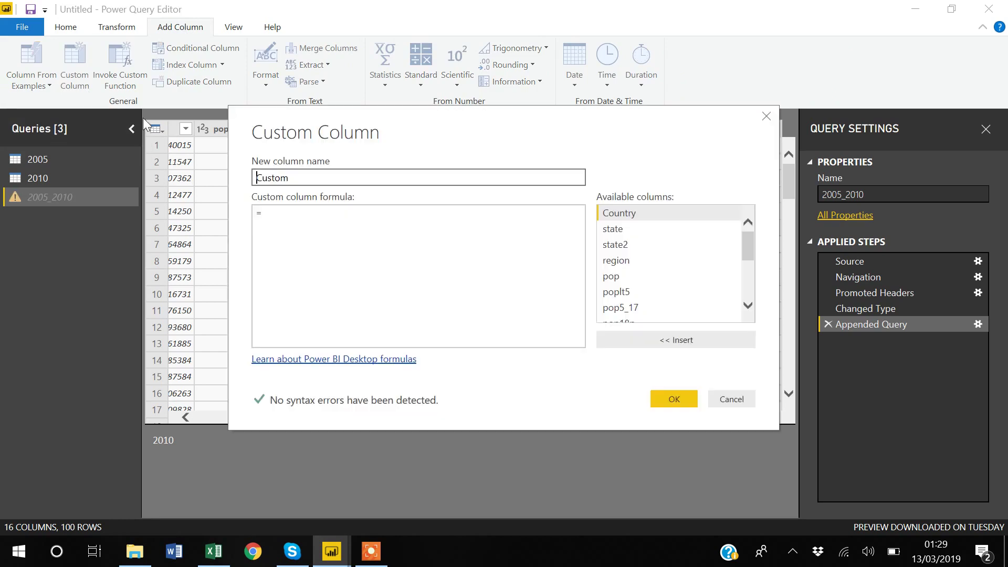
click(309, 179)
key(BackSpace)
key(BackSpace)
key(BackSpace)
key(BackSpace)
key(BackSpace)
key(BackSpace)
text(New_variable)
Enter the custom column formula as the sum [pop]+[poplt5], inserting both fields from the available columns.
click(290, 210)
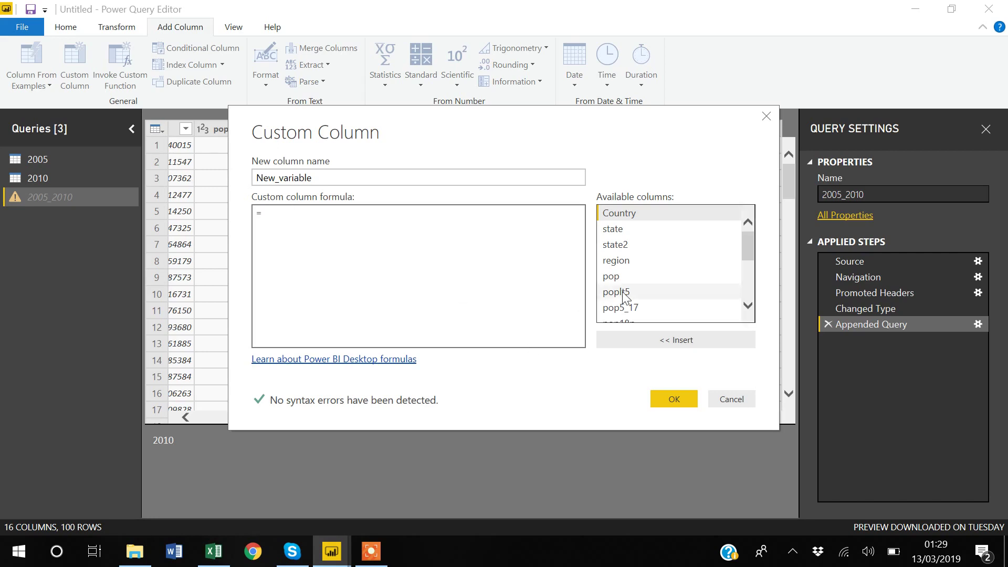
click(610, 278)
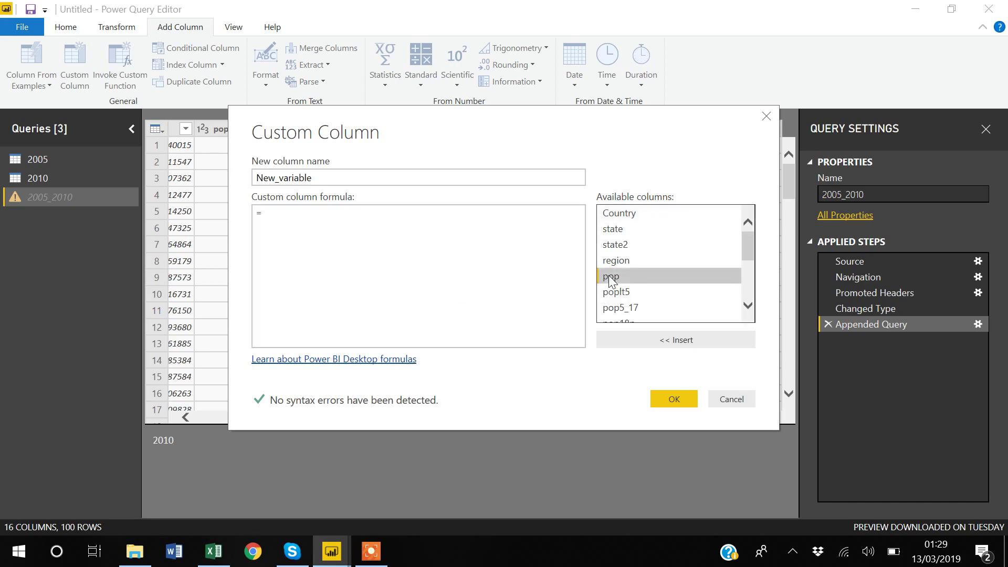
double_click(610, 278)
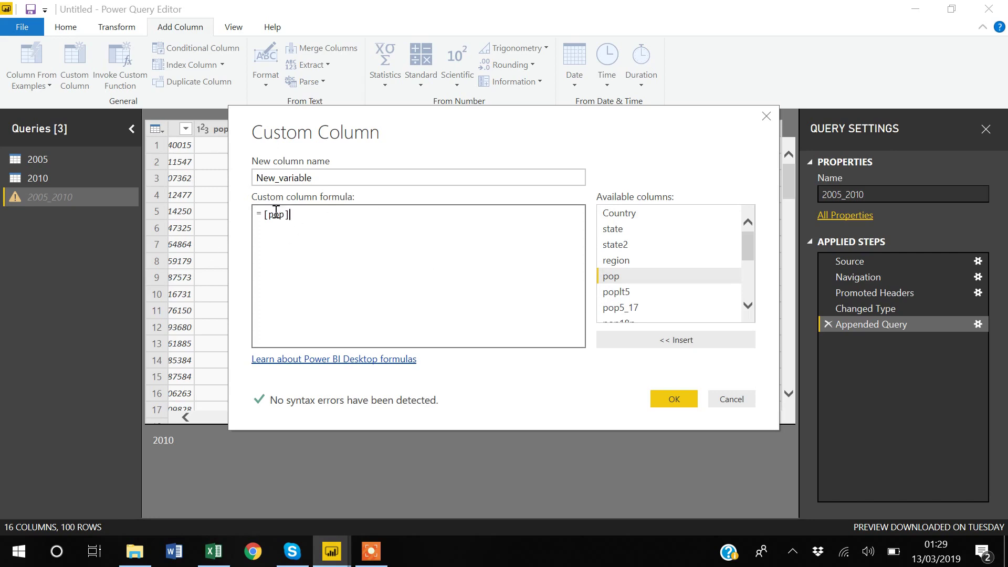
click(296, 220)
text(+)
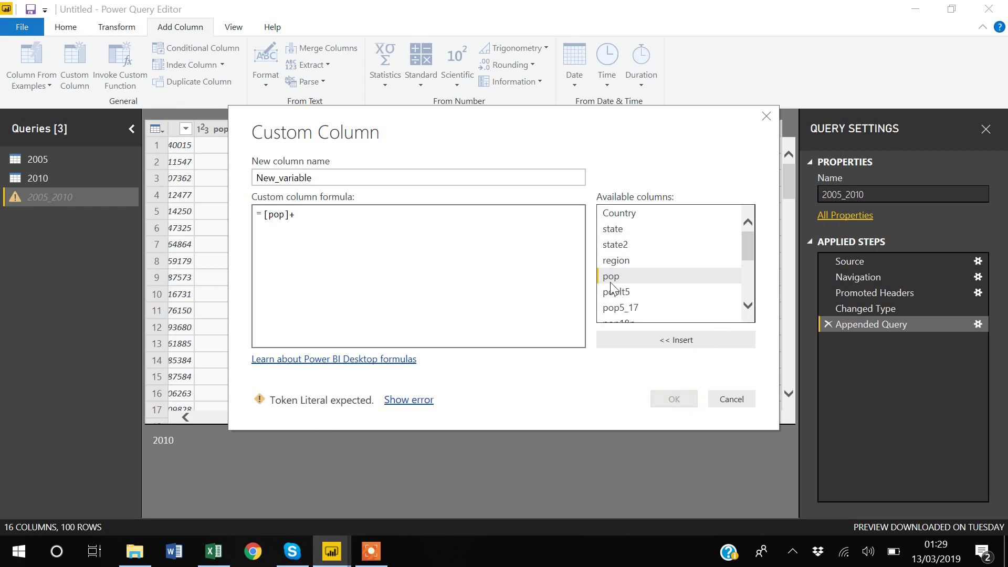
double_click(614, 293)
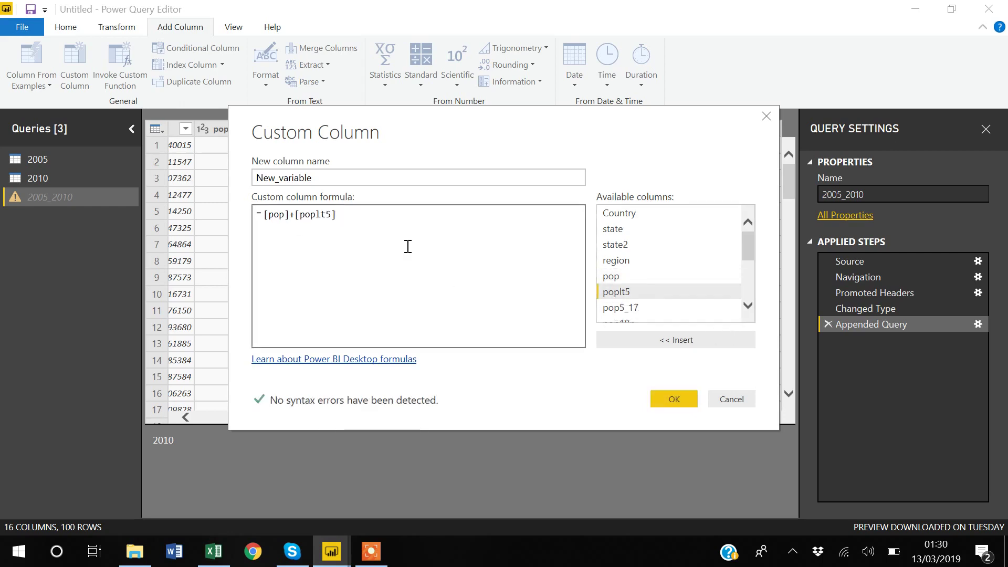
Wrap the sum in parentheses and divide it by 4, making the formula ([pop]+[poplt5])/4, and create the New_variable column.
click(264, 215)
text(()
click(342, 215)
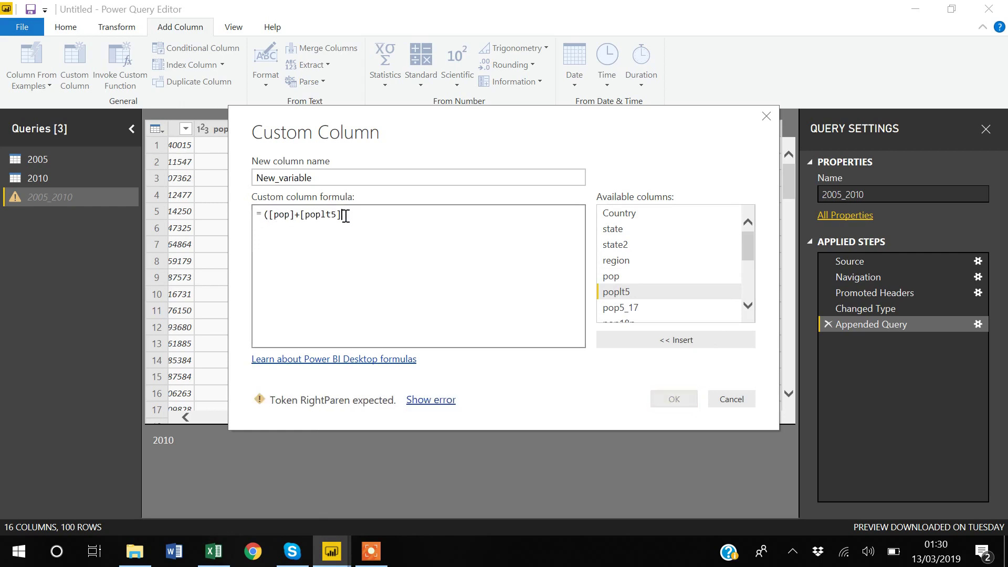
text())
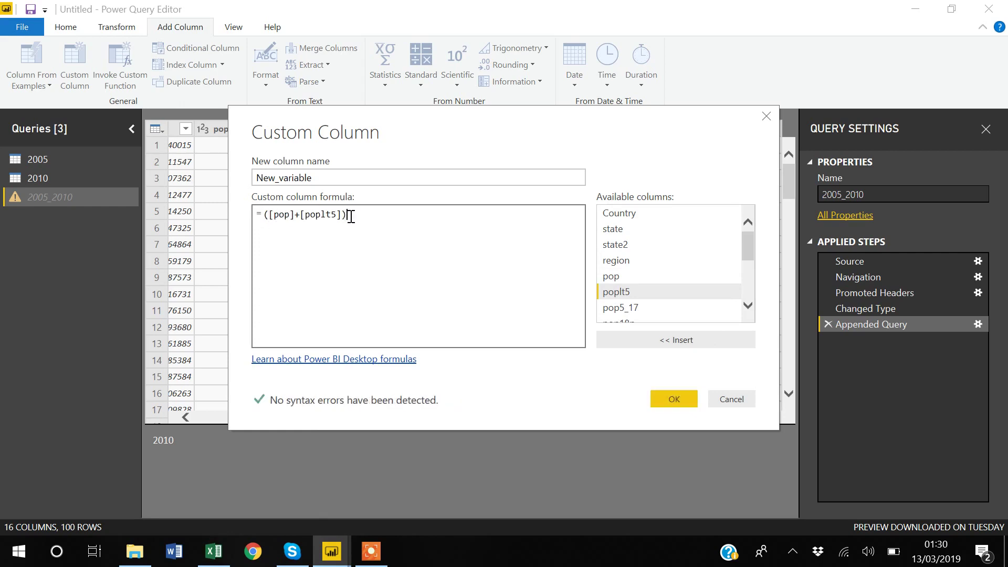
text(/4)
click(687, 398)
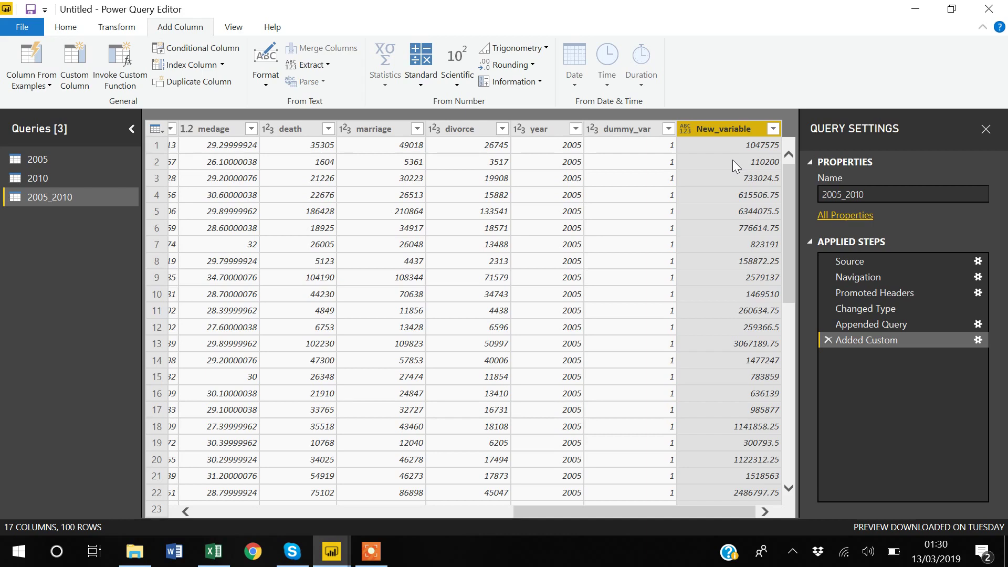
Check the New_variable values in the 2005_2010 query, and close the query editor with all pending changes applied.
scroll(581, 257, down, 1)
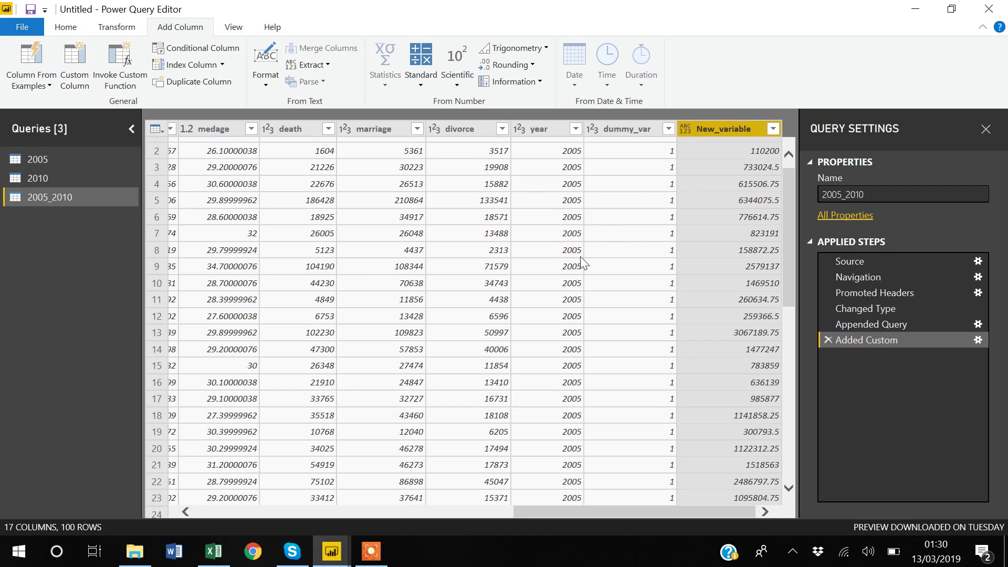
scroll(580, 256, up, 1)
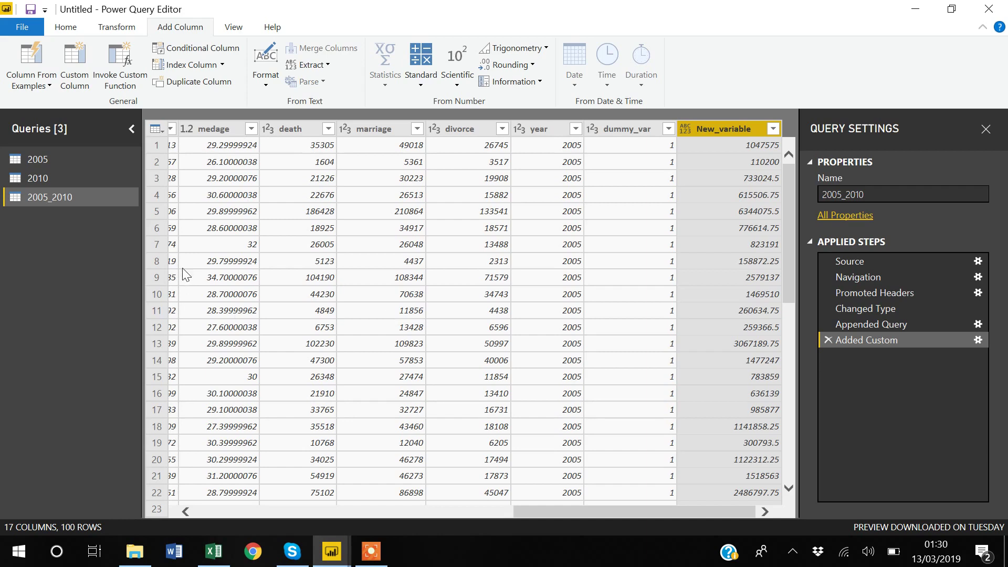
click(65, 27)
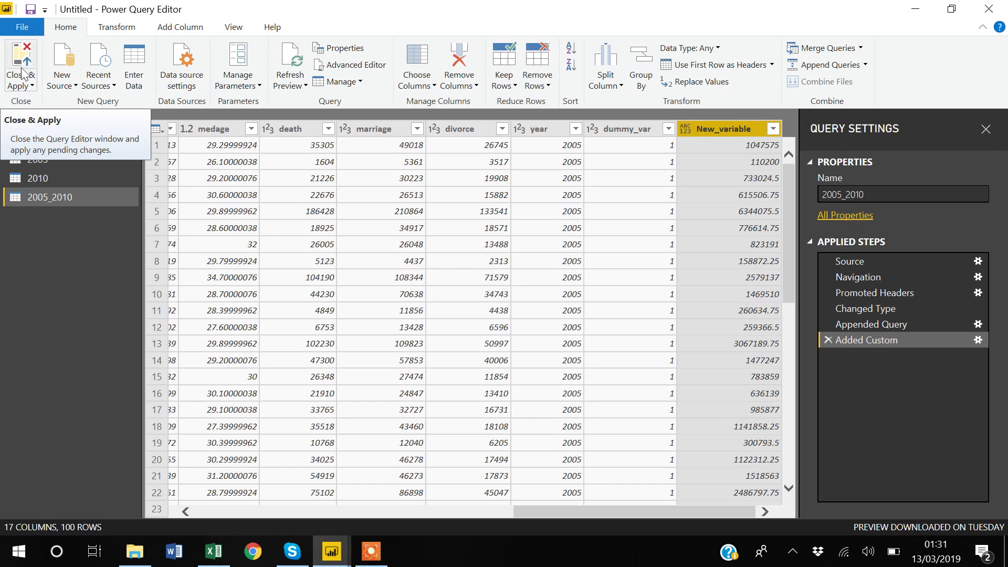
click(21, 82)
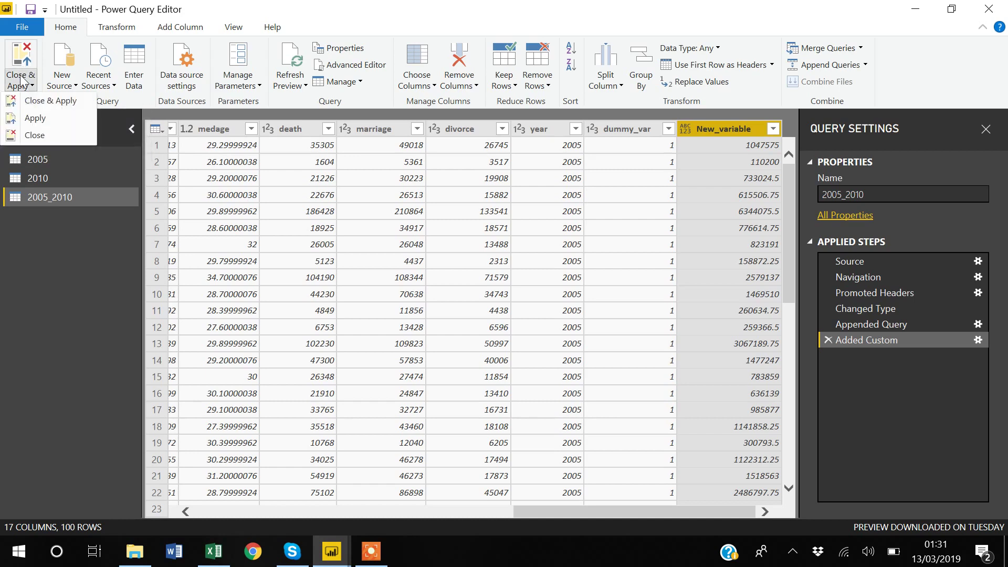
click(46, 103)
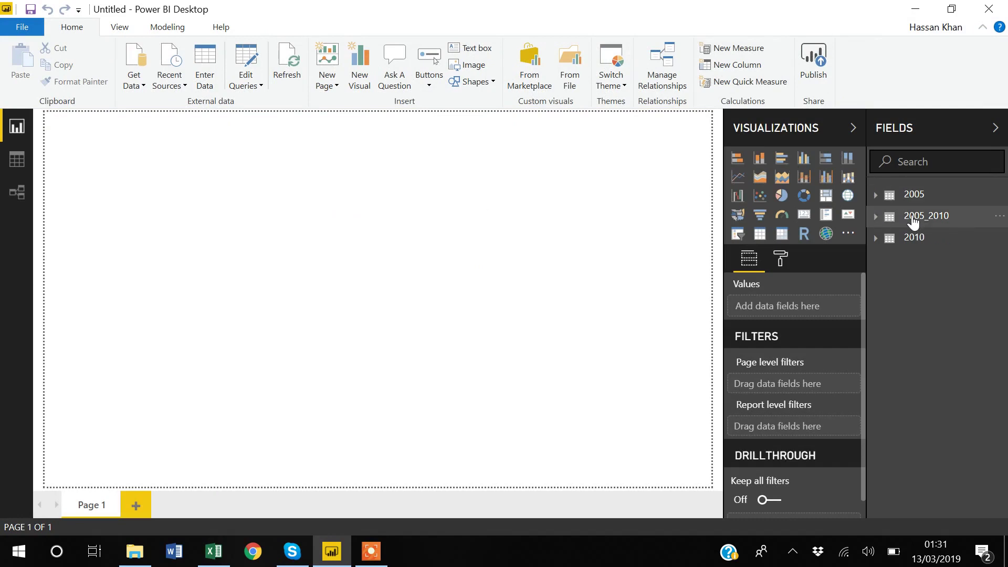
Expand the 2005_2010 table in the report's field list and examine its fields from Country to year.
mouse_move(912, 224)
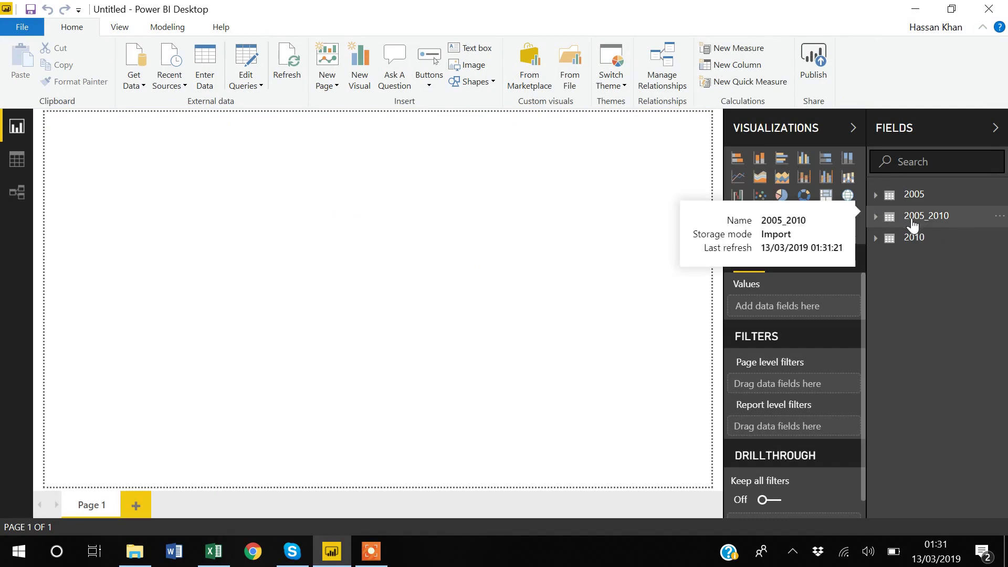
click(875, 217)
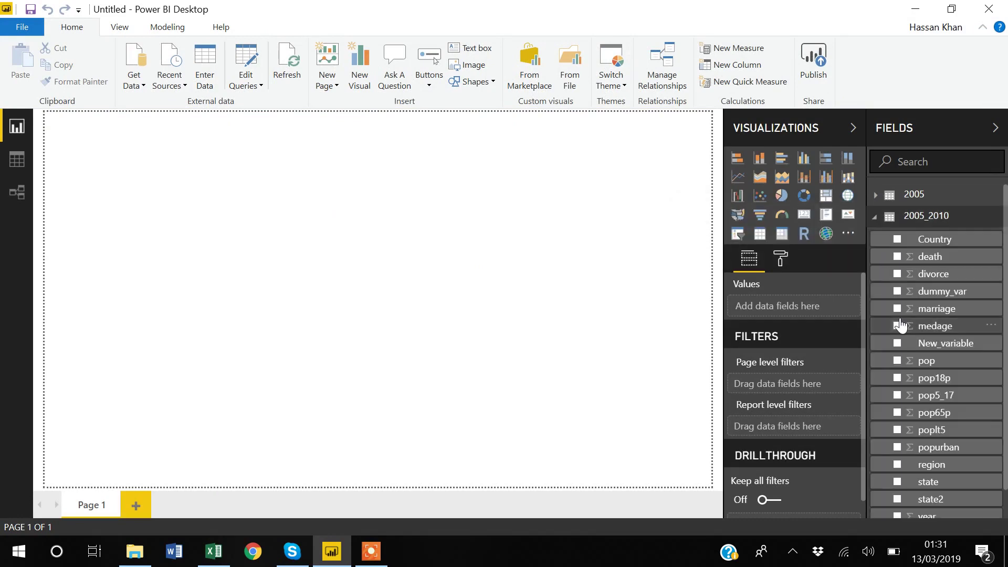
scroll(901, 325, down, 2)
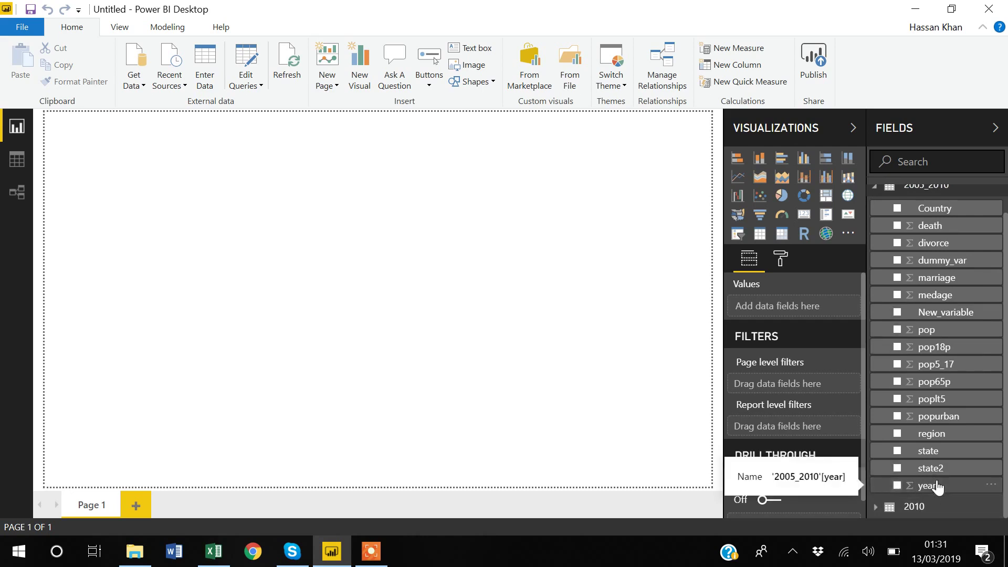
scroll(938, 487, up, 2)
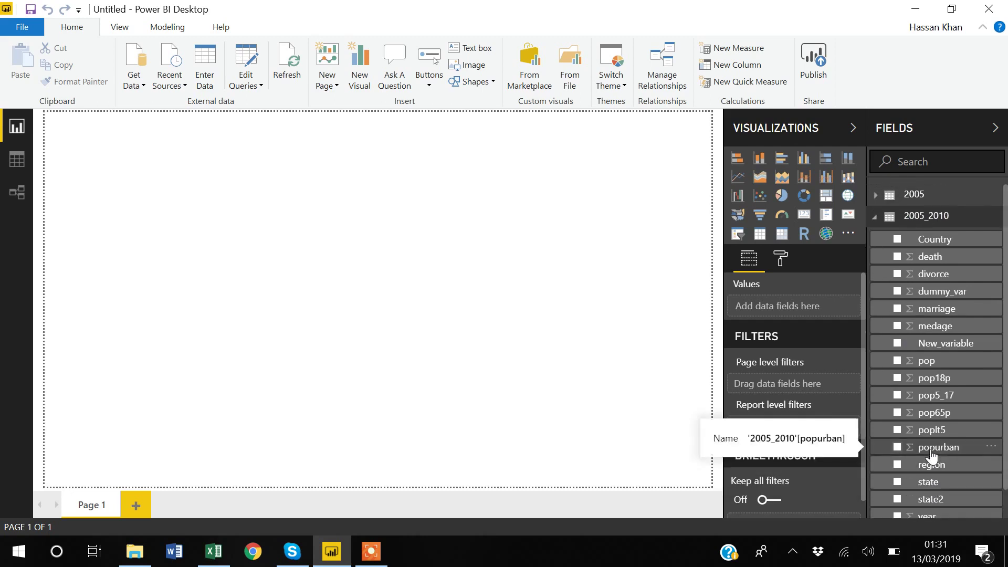
scroll(931, 457, down, 3)
scroll(931, 457, up, 3)
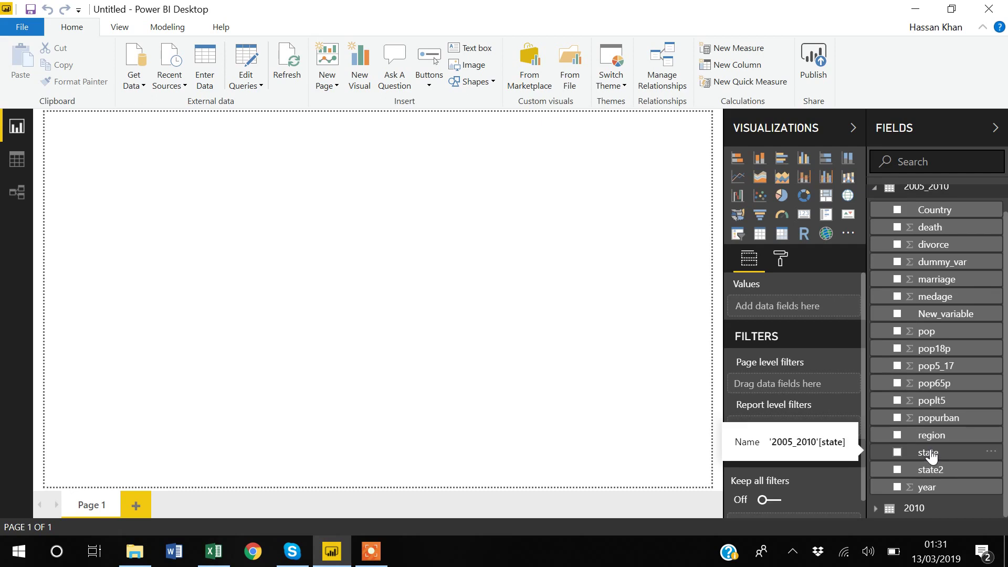
scroll(932, 457, up, 1)
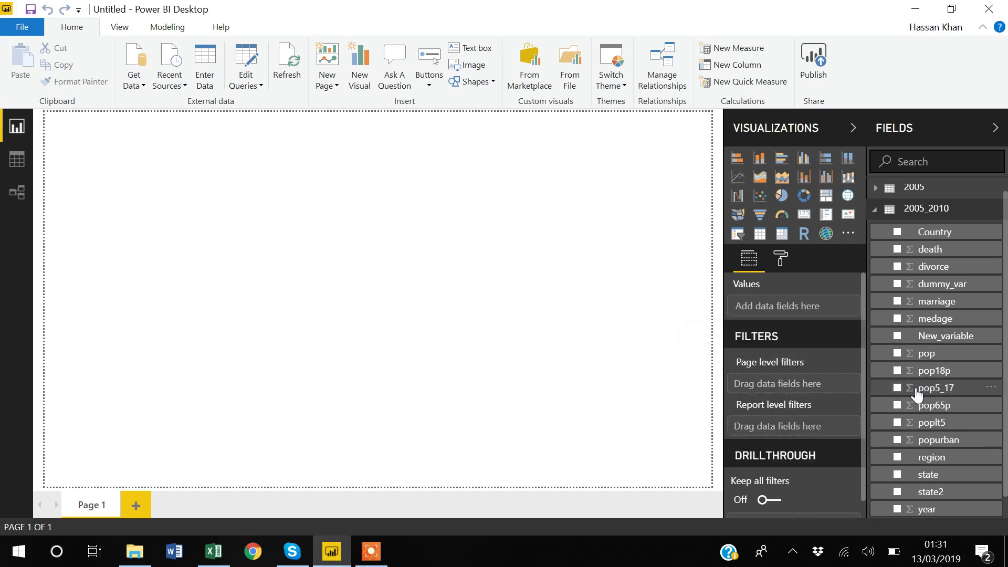
Create a clustered column chart with pop and year from the 2005_2010 table as values, widen it and deselect it.
click(896, 354)
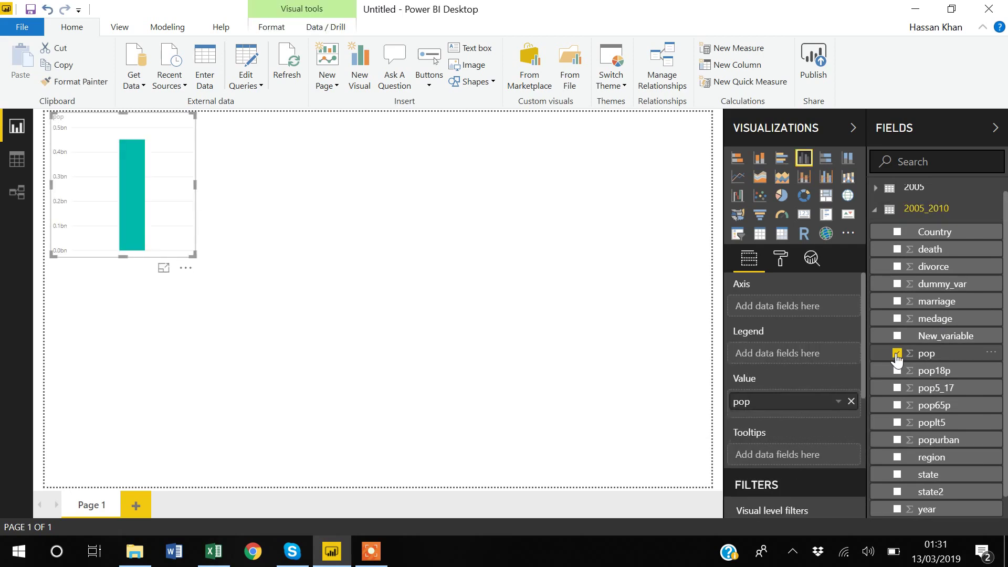
scroll(917, 370, down, 1)
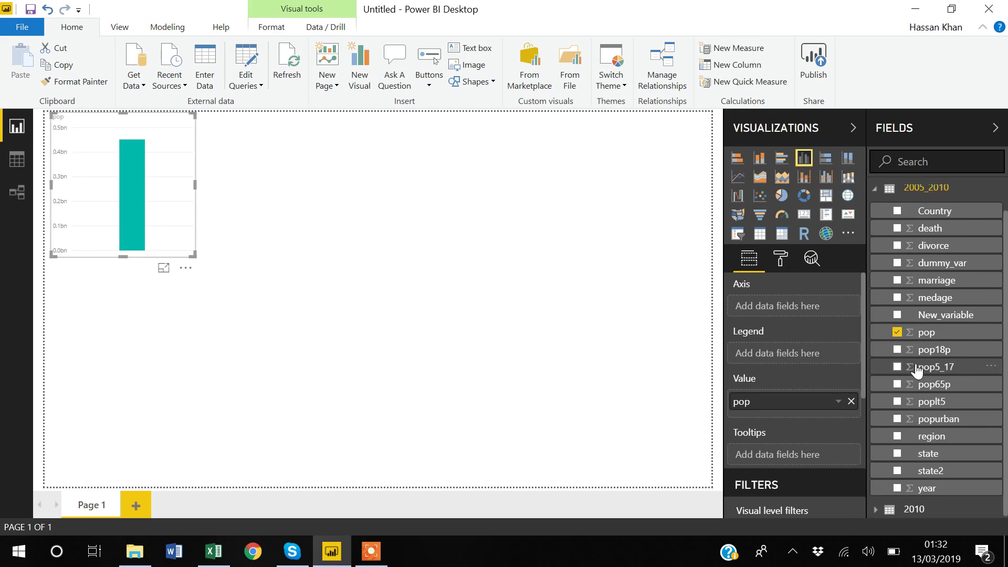
click(897, 489)
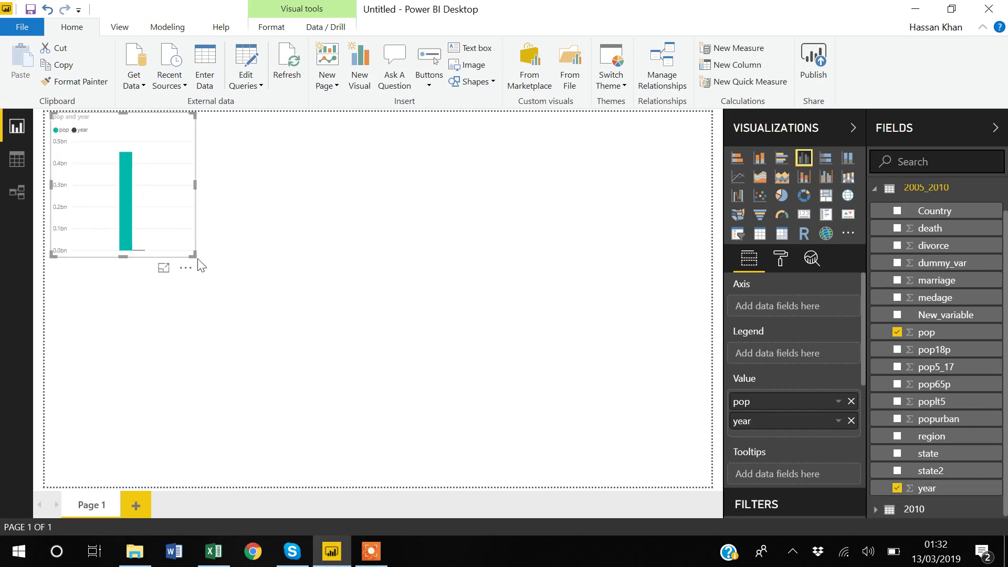
drag(193, 255, 265, 252)
click(276, 253)
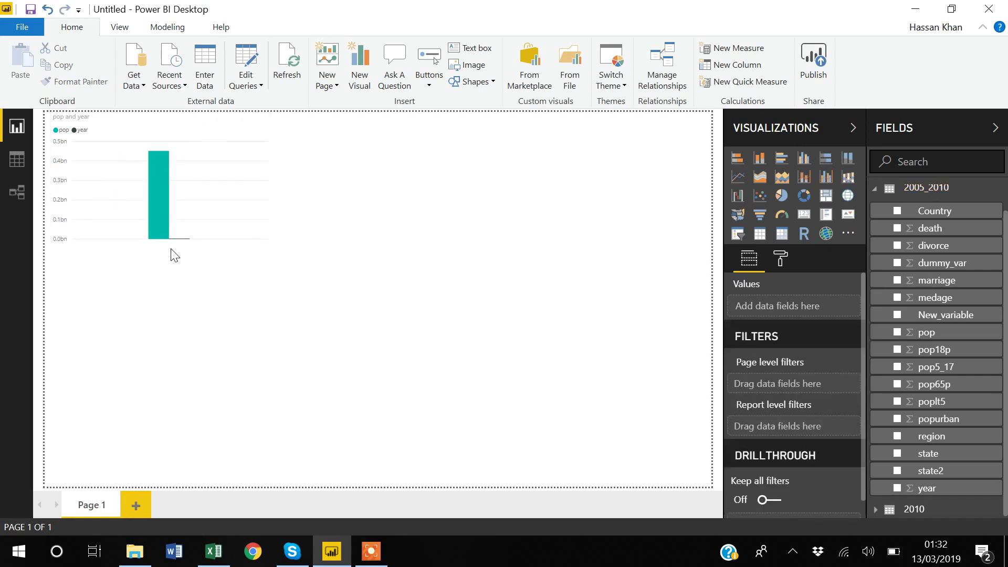
Add a second, separate column chart to the report page using the year field of the 2005_2010 table.
scroll(931, 401, down, 1)
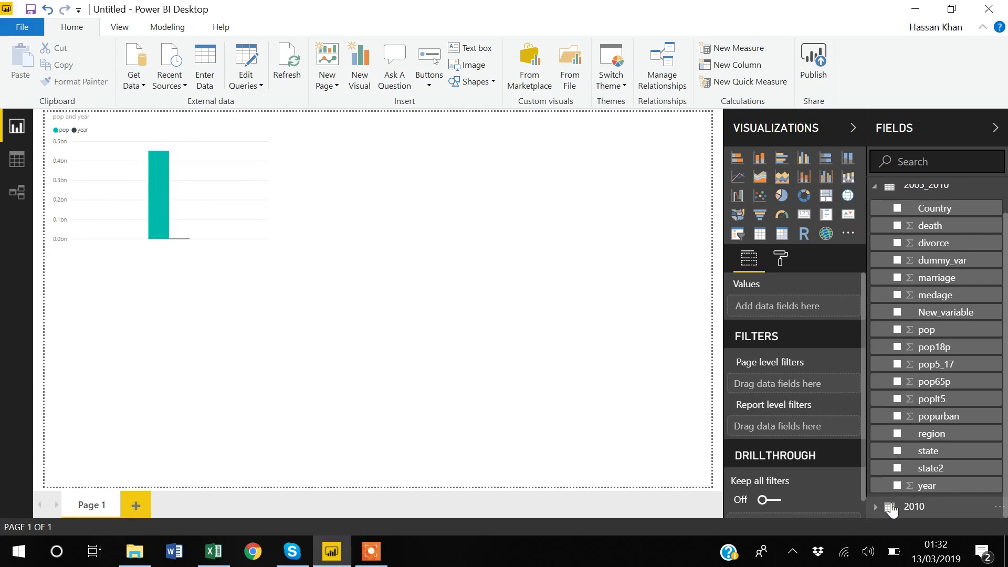
click(896, 485)
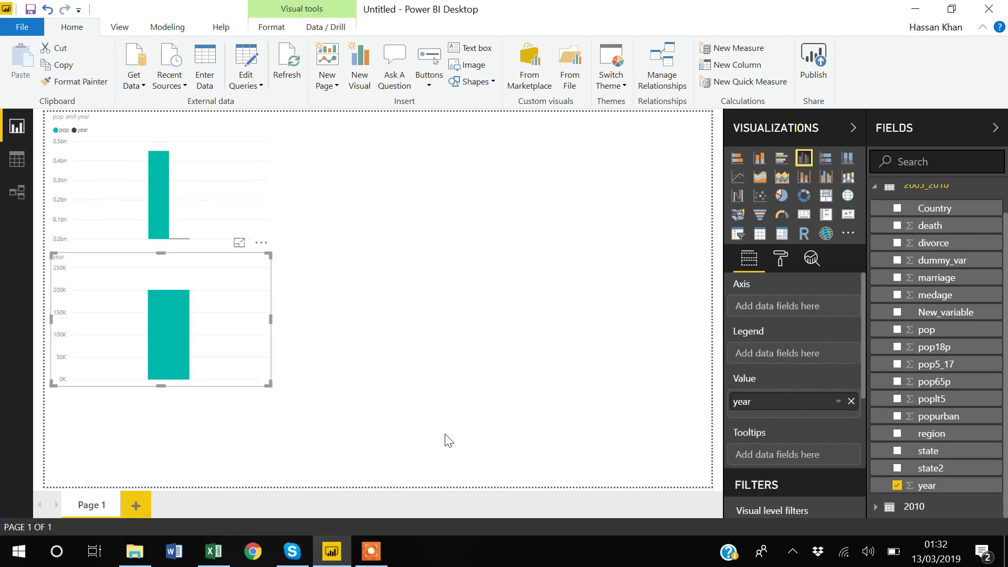